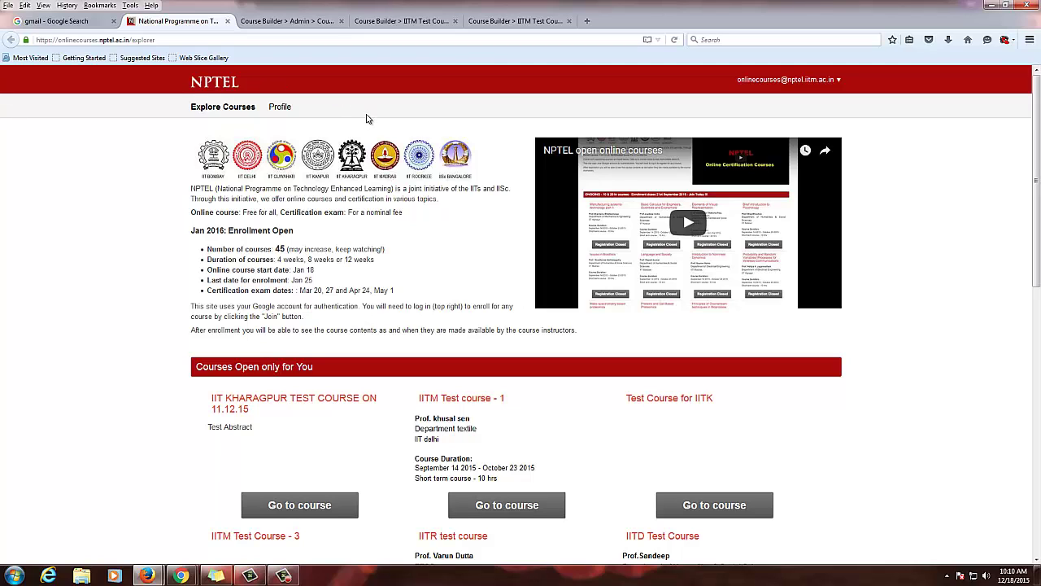
Switch to the Course Builder tab showing the IITM Test Course - 3 outline
left_click(401, 21)
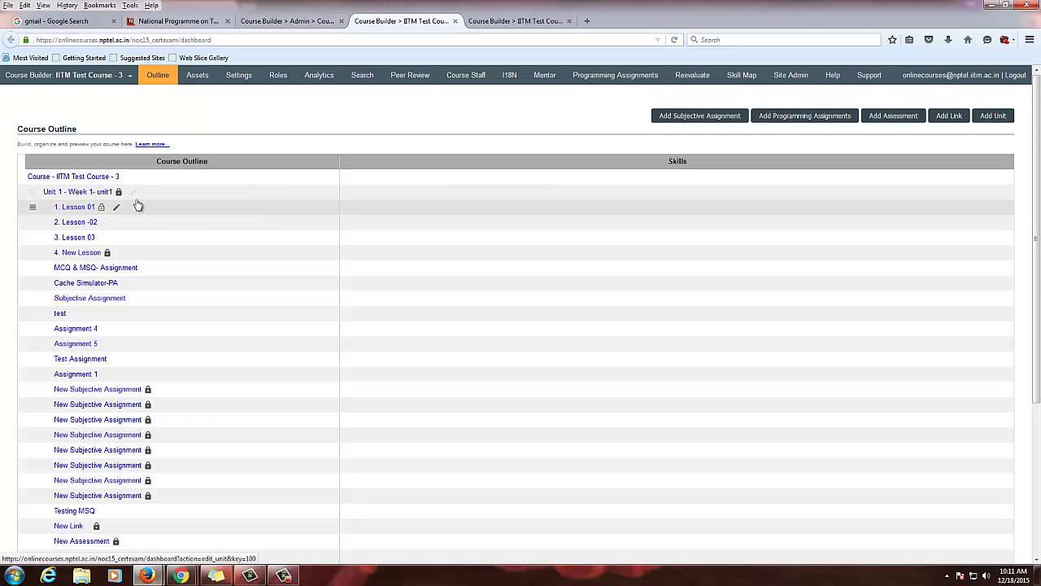
Open Lesson 01's editor and place the cursor in its empty Notes field
left_click(500, 21)
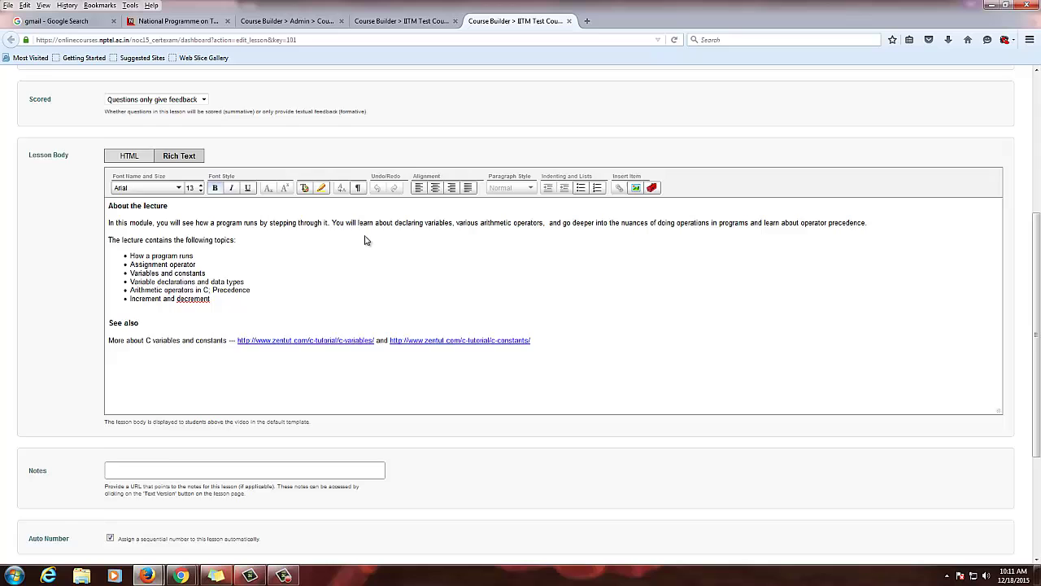
scroll(366, 249, "up", 5)
scroll(366, 249, "down", 5)
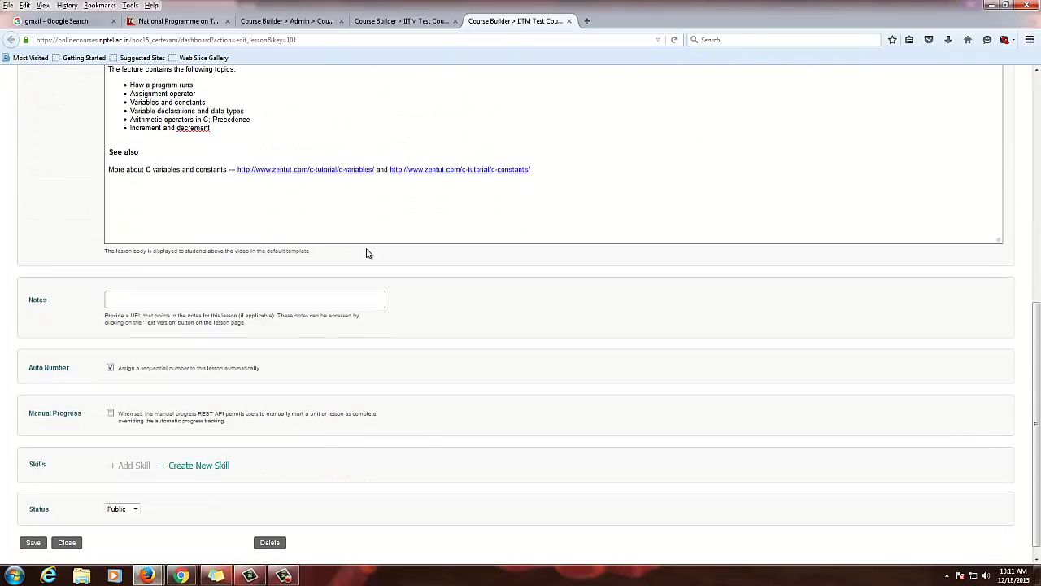
scroll(366, 253, "up", 4)
scroll(367, 249, "down", 4)
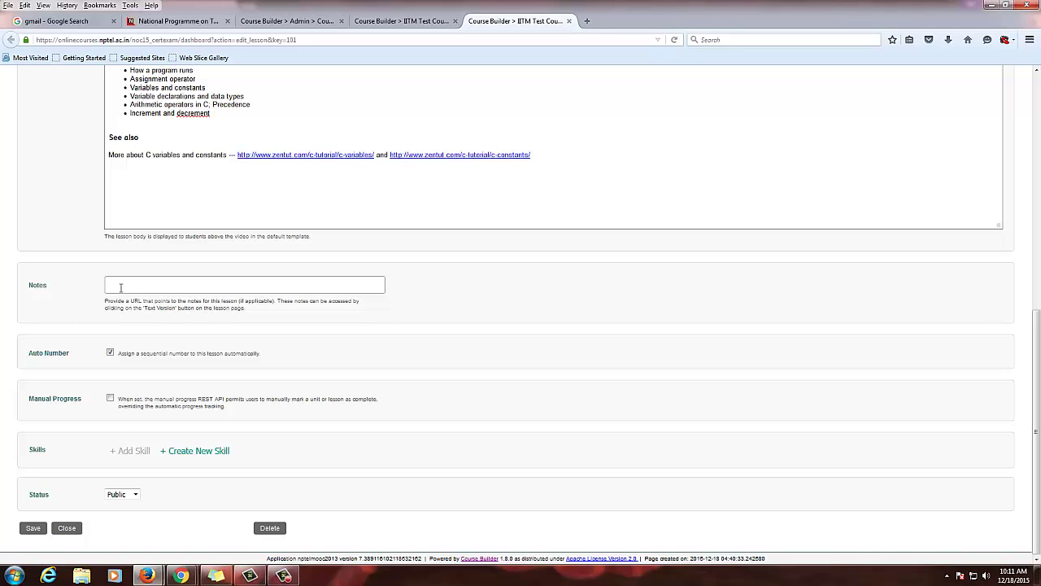
scroll(123, 287, "up", 10)
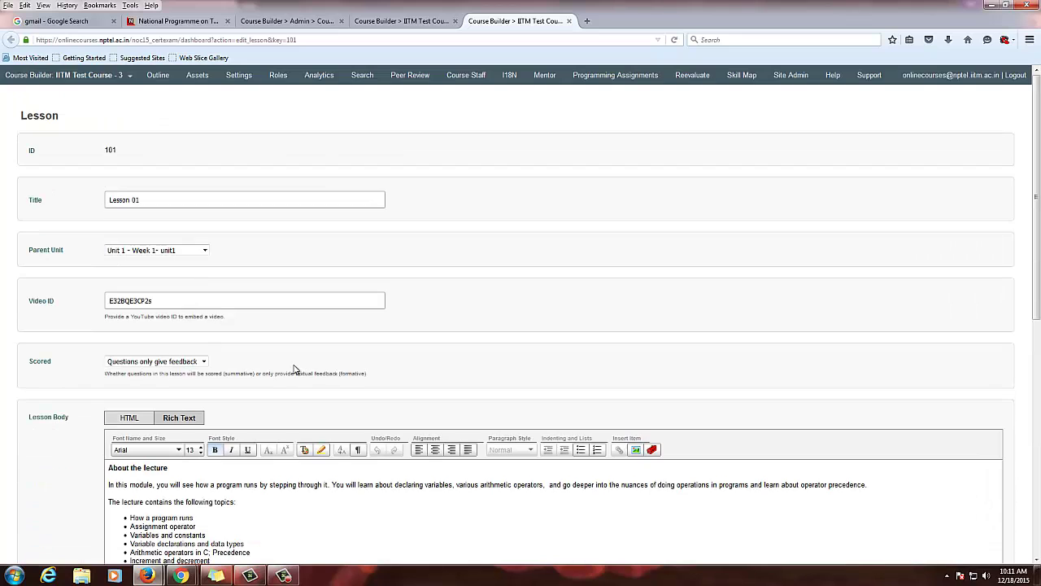
scroll(294, 369, "down", 5)
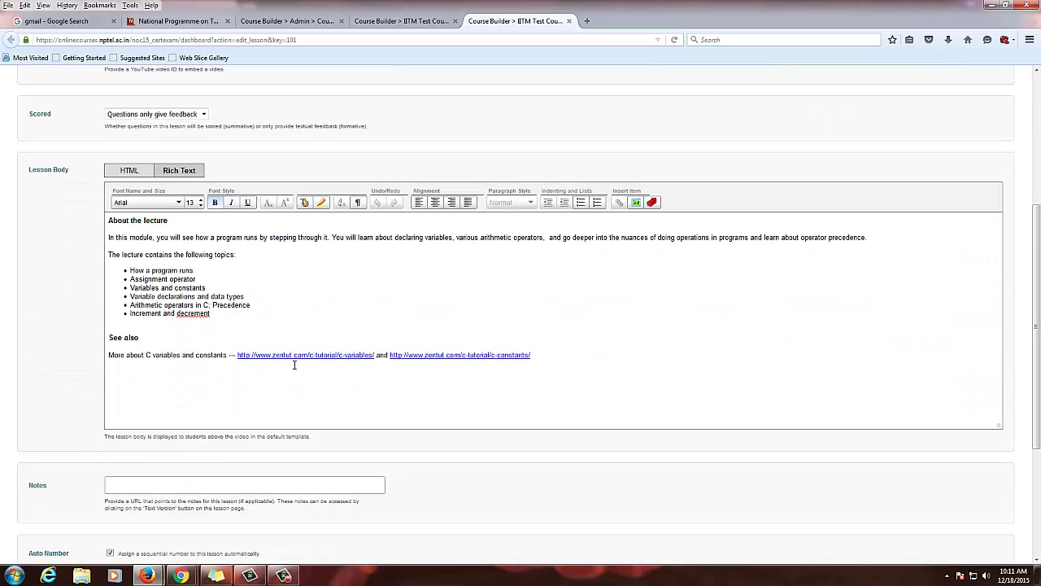
left_click(225, 481)
scroll(602, 366, "up", 5)
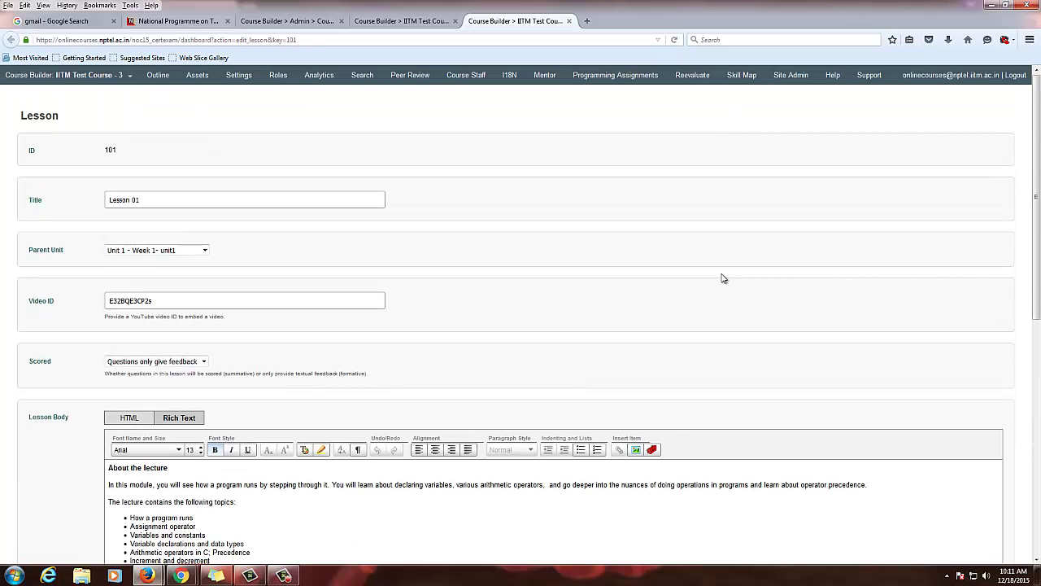
Bring the portal window forward, go to the Gmail inbox, and launch Drive from Google apps
mouse_move(151, 575)
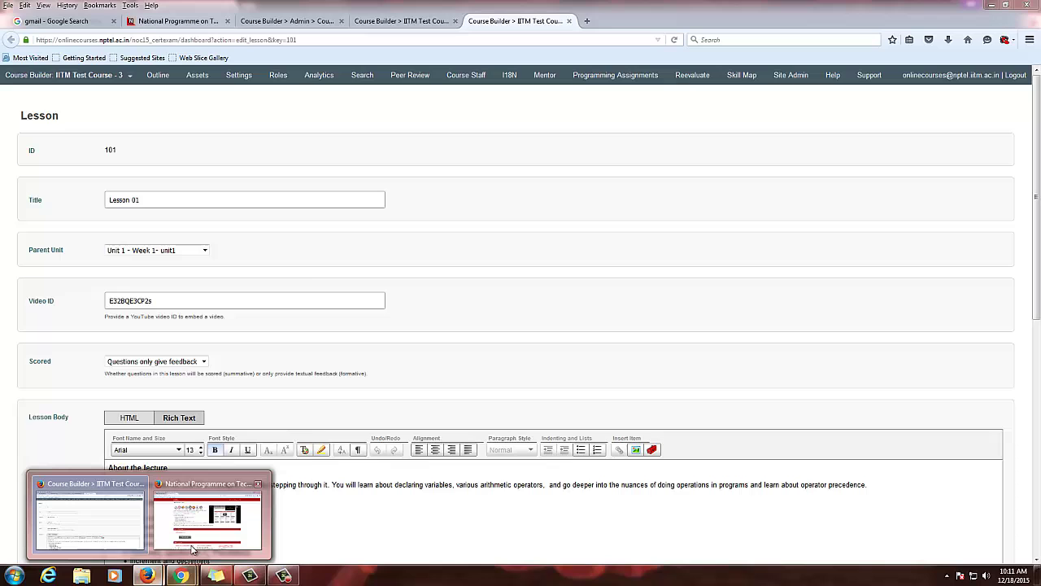
left_click(186, 546)
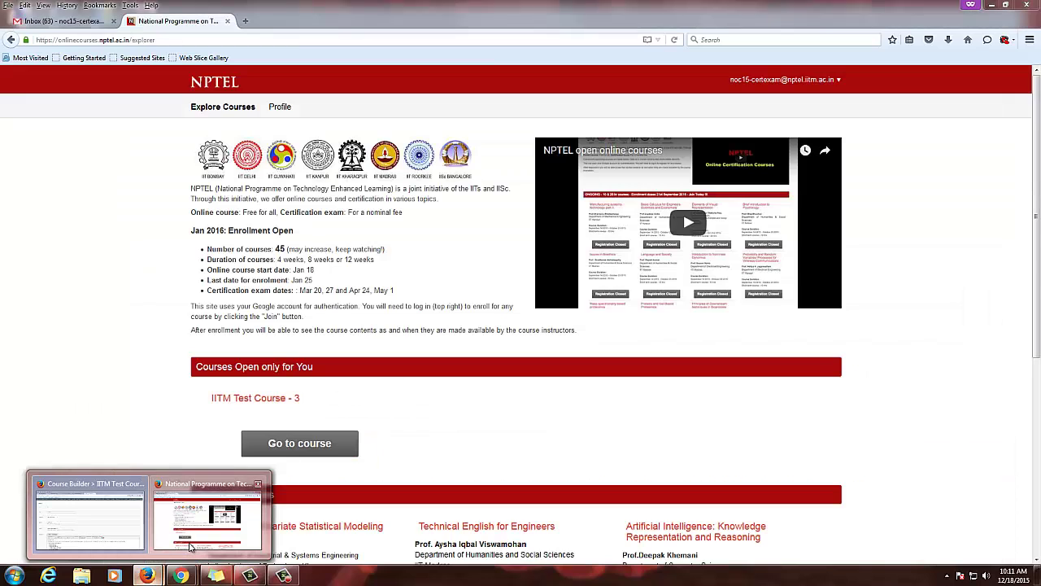
left_click(68, 23)
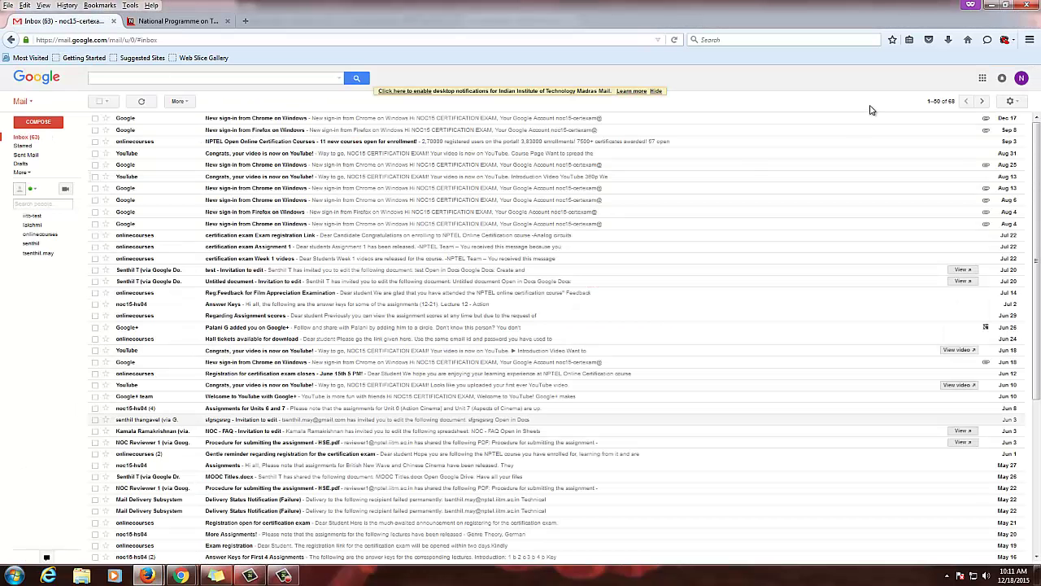
left_click(980, 80)
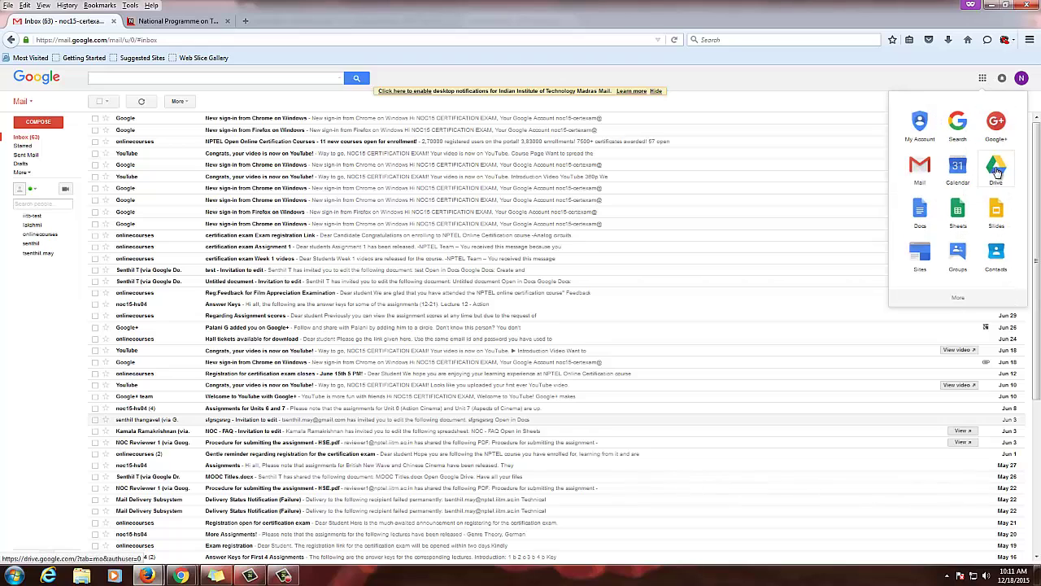
left_click(993, 171)
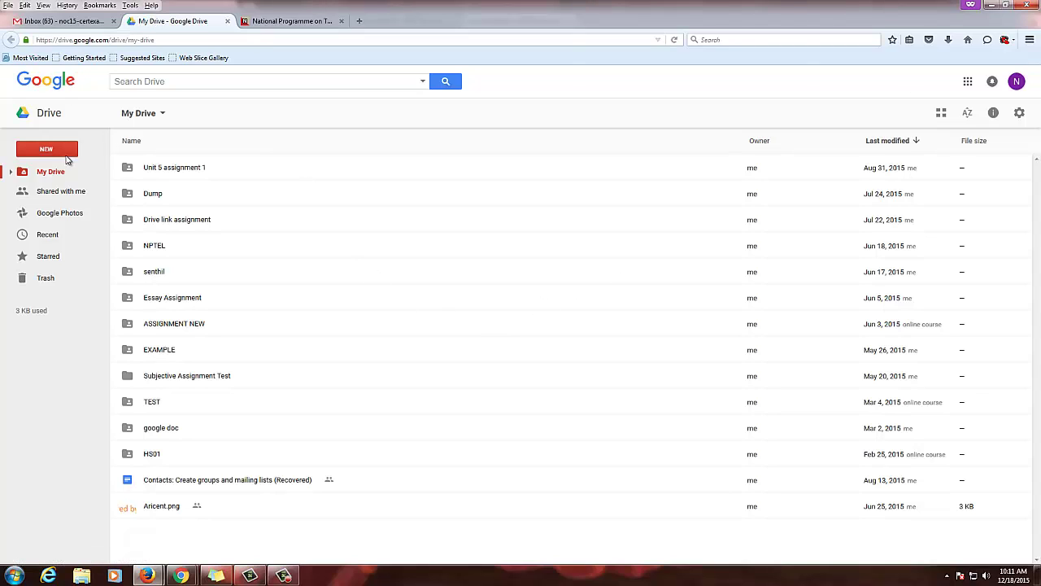
Use NEW > Folder to add a folder named 'Text document' in My Drive
left_click(67, 157)
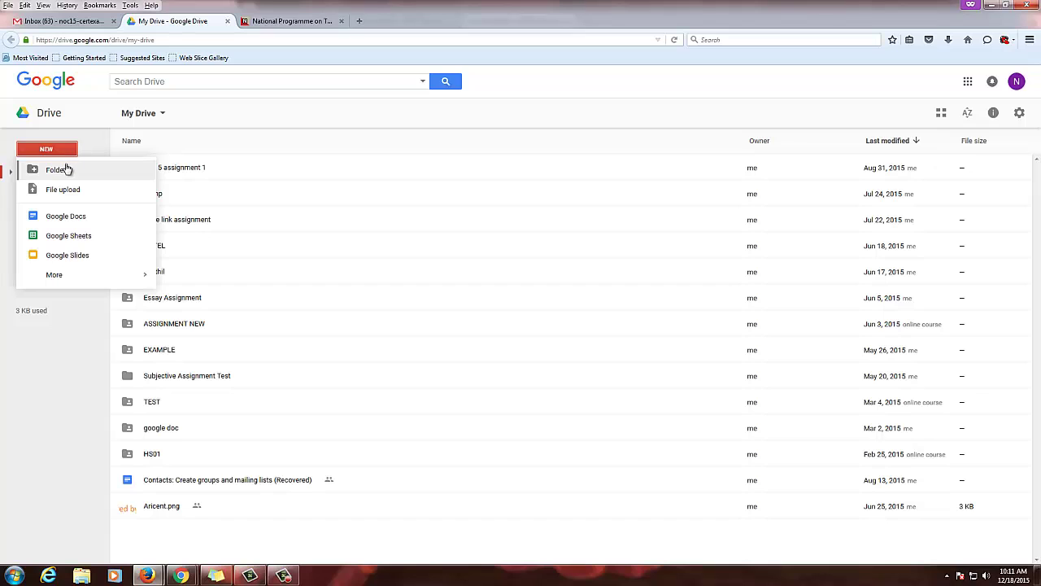
left_click(65, 169)
key("BackSpace")
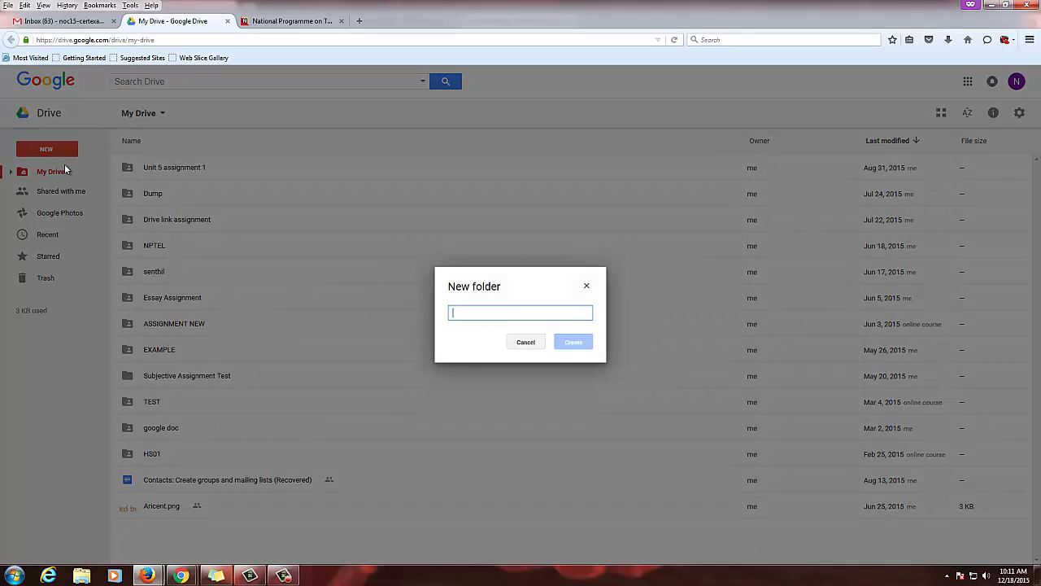
type("Text document")
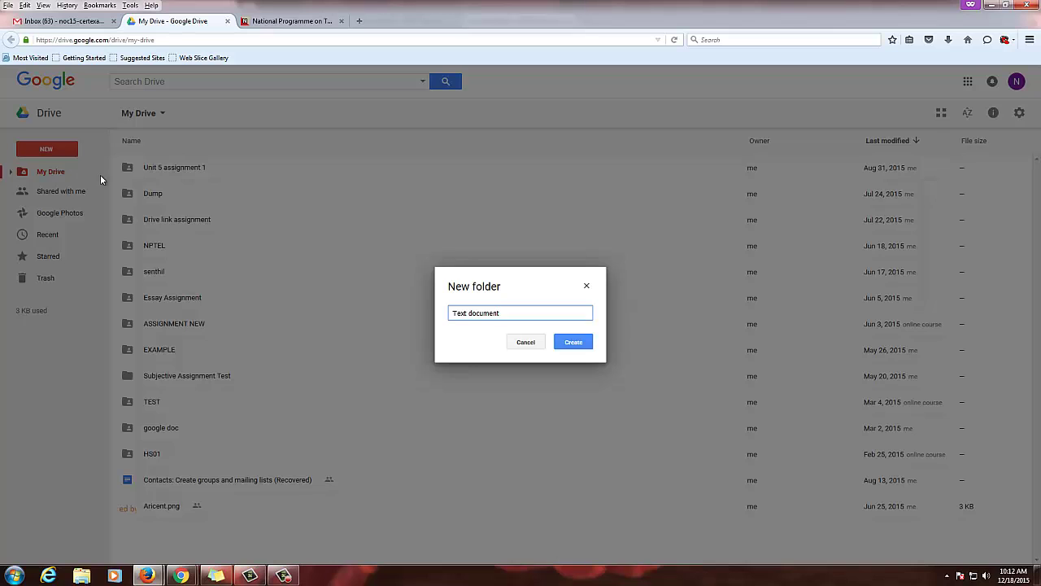
left_click(574, 341)
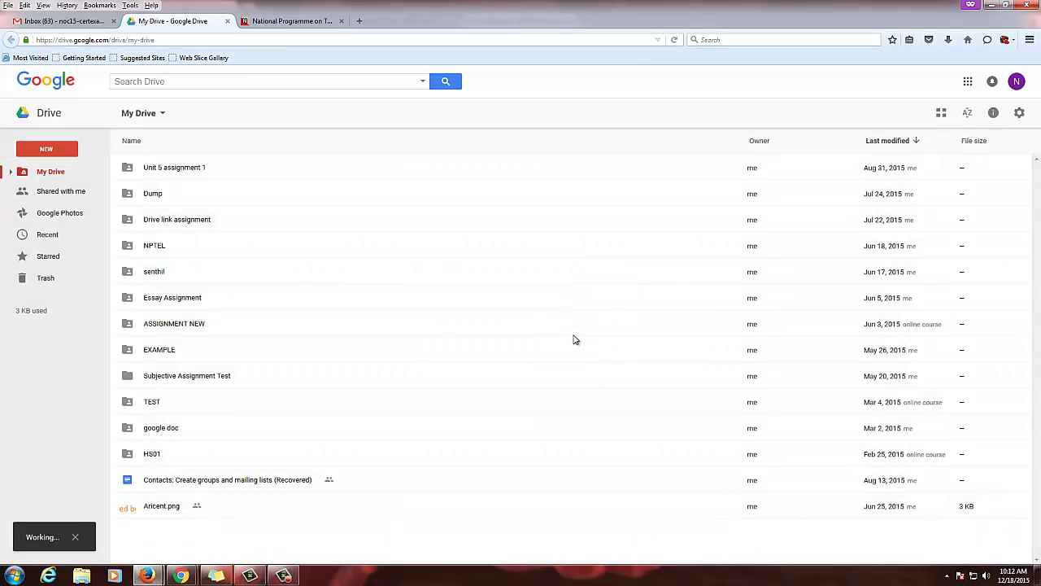
Inside the Text document folder, upload the Biochemistry syllabus PDF from Downloads
double_click(186, 178)
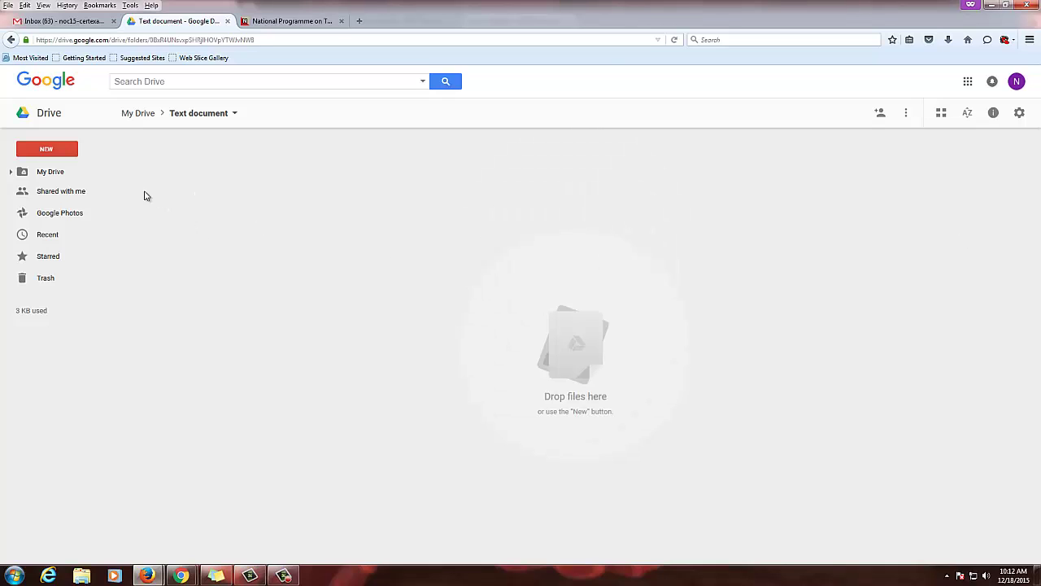
left_click(68, 155)
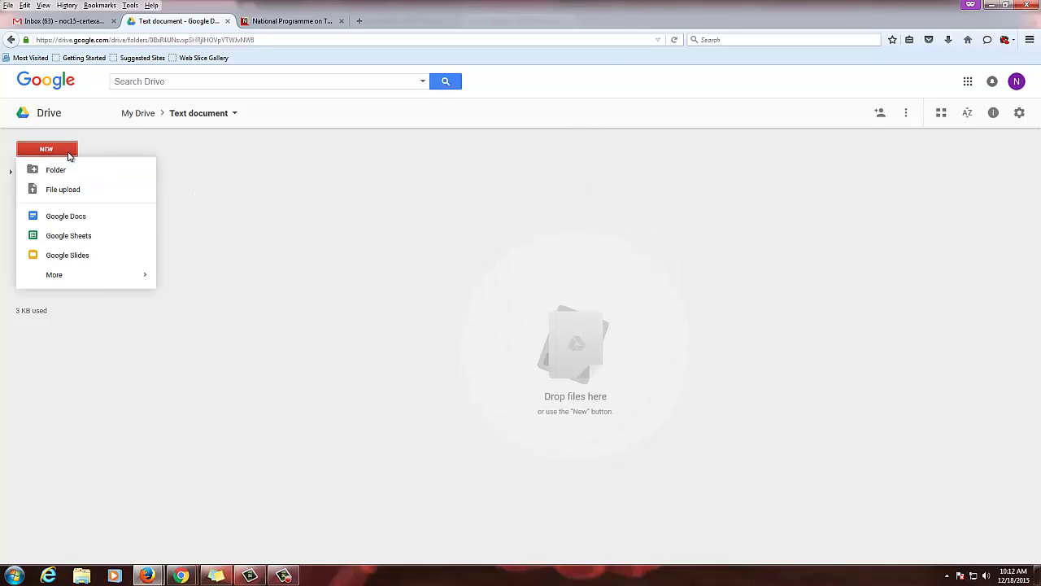
left_click(70, 189)
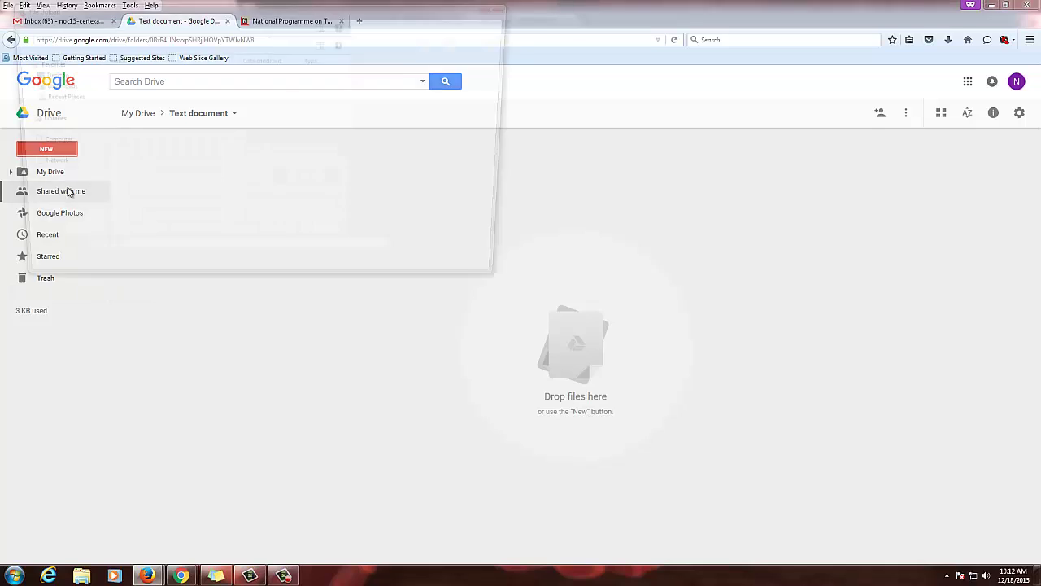
left_click(187, 200)
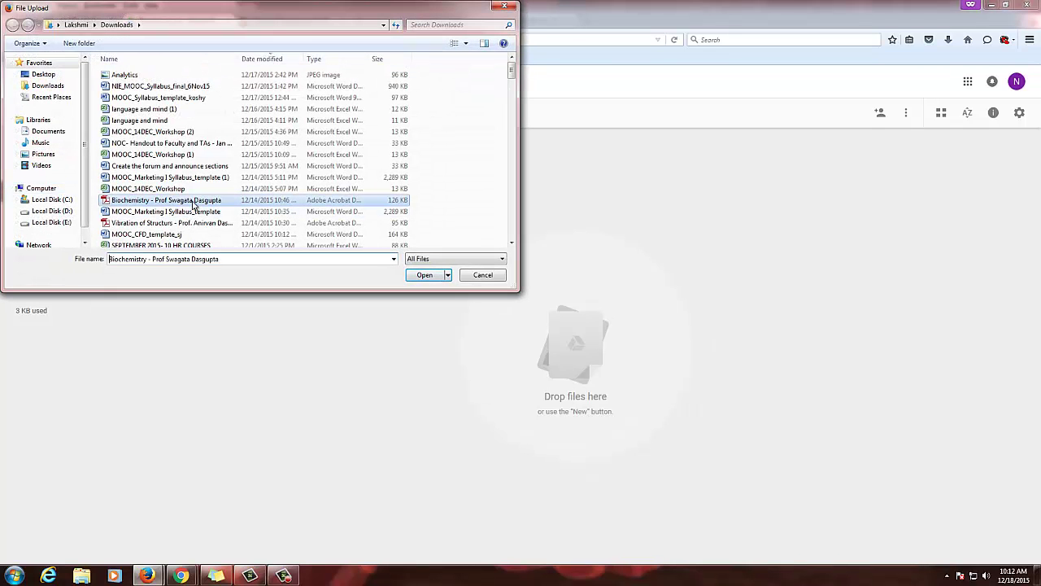
left_click(427, 275)
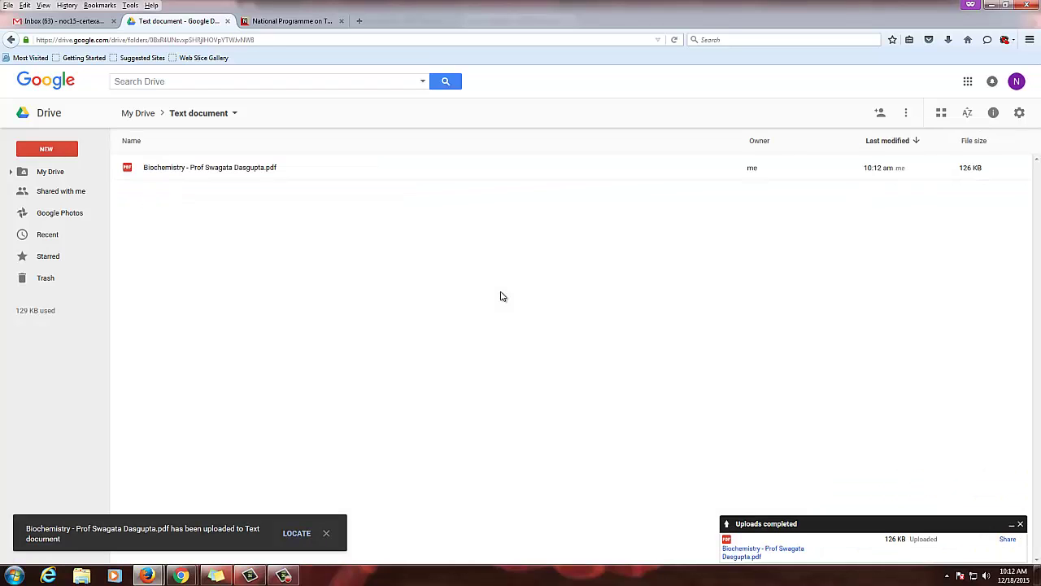
Preview the uploaded Biochemistry PDF to check its contents, closing the preview each time
right_click(203, 170)
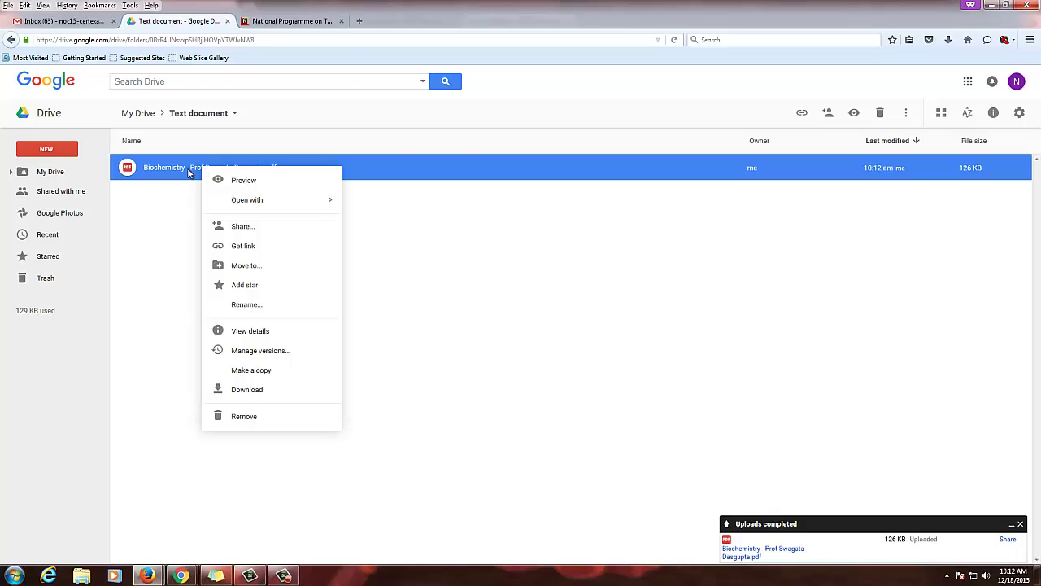
double_click(216, 170)
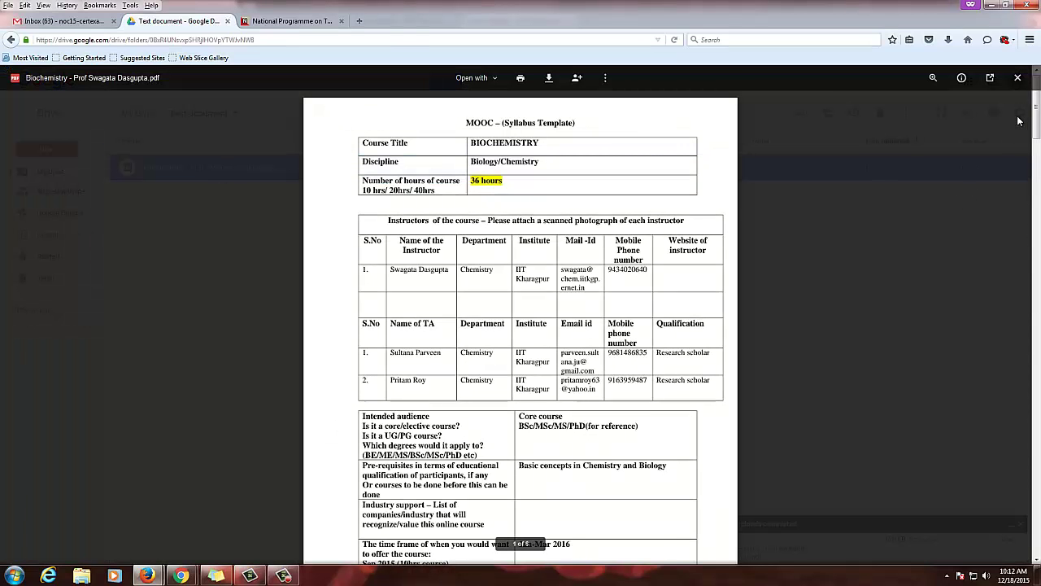
left_click(1017, 78)
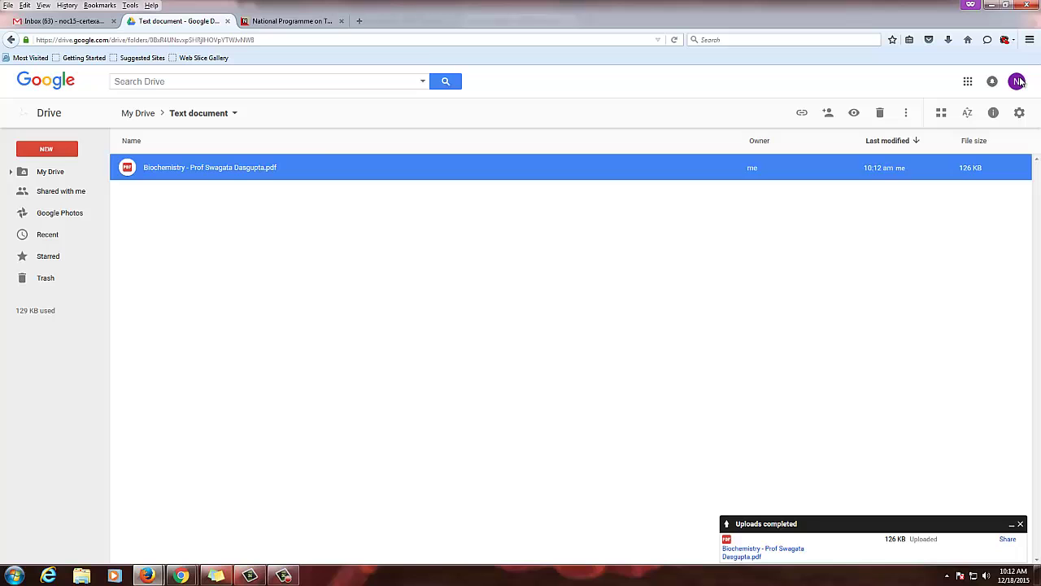
double_click(267, 169)
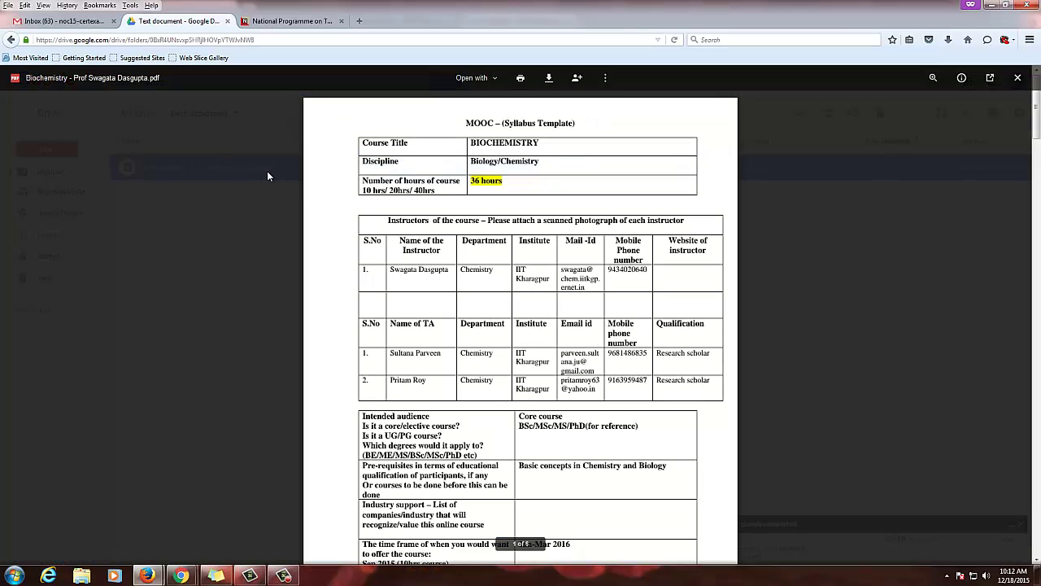
left_click(1018, 78)
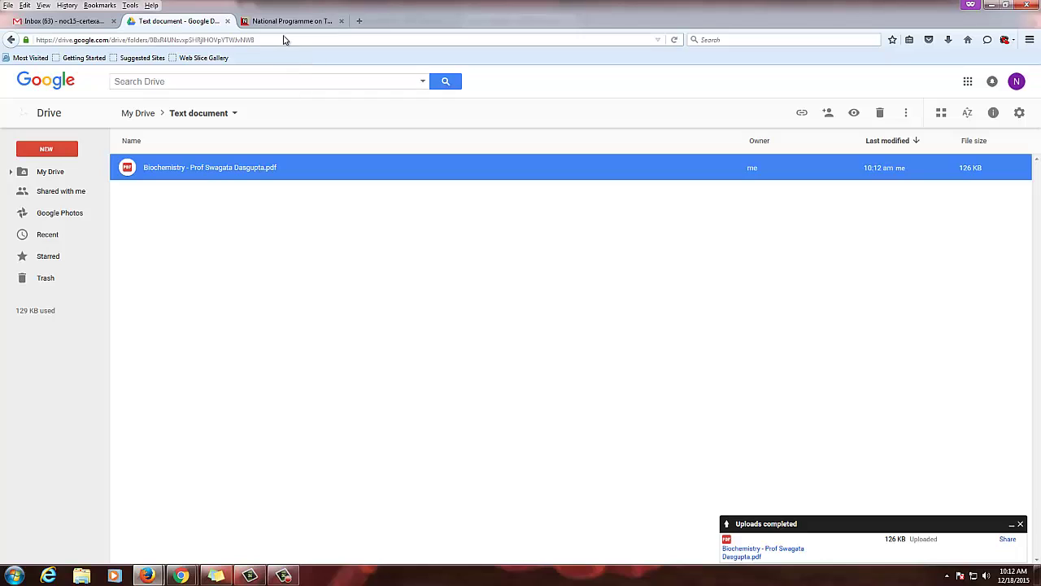
Dismiss the colour-scheme prompt and get the PDF's link, still restricted to specific people
right_click(171, 177)
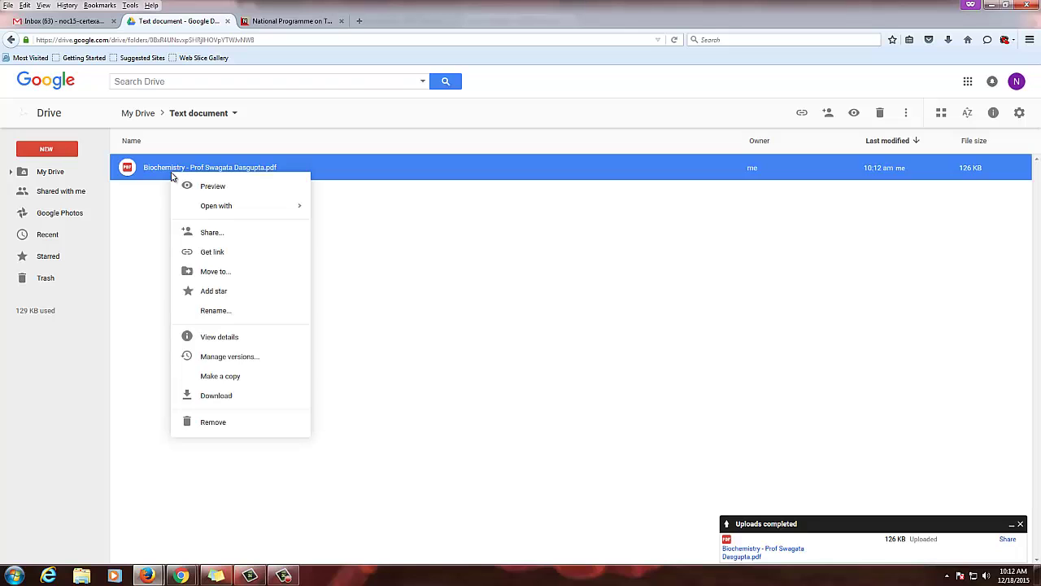
left_click(175, 187)
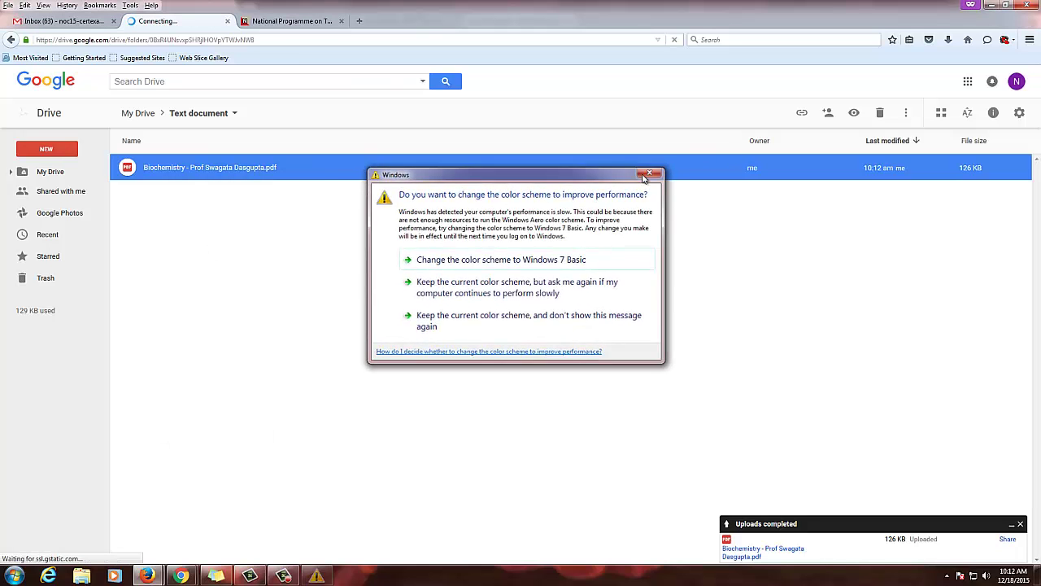
left_click(652, 173)
right_click(217, 164)
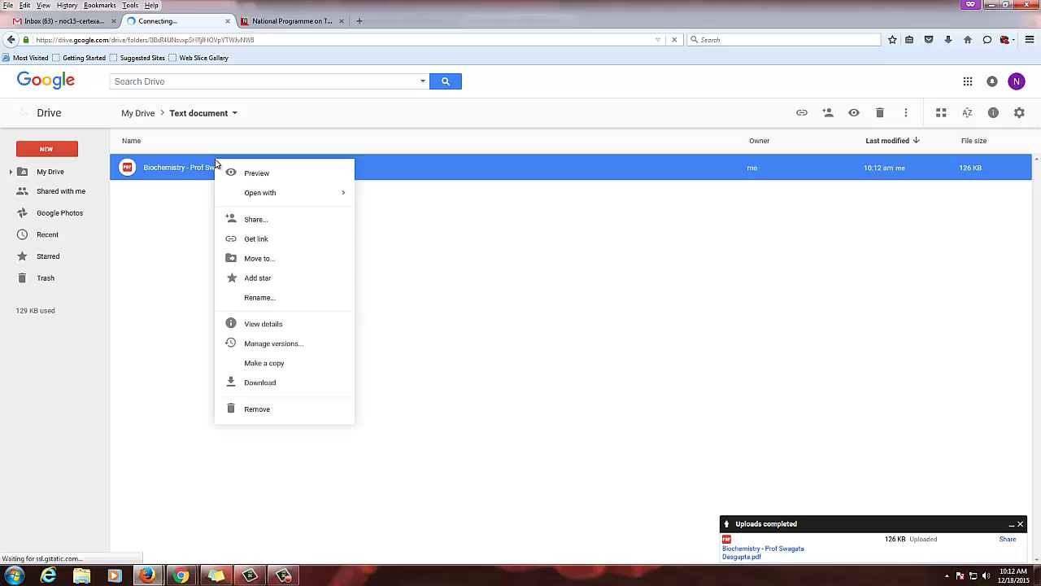
left_click(249, 240)
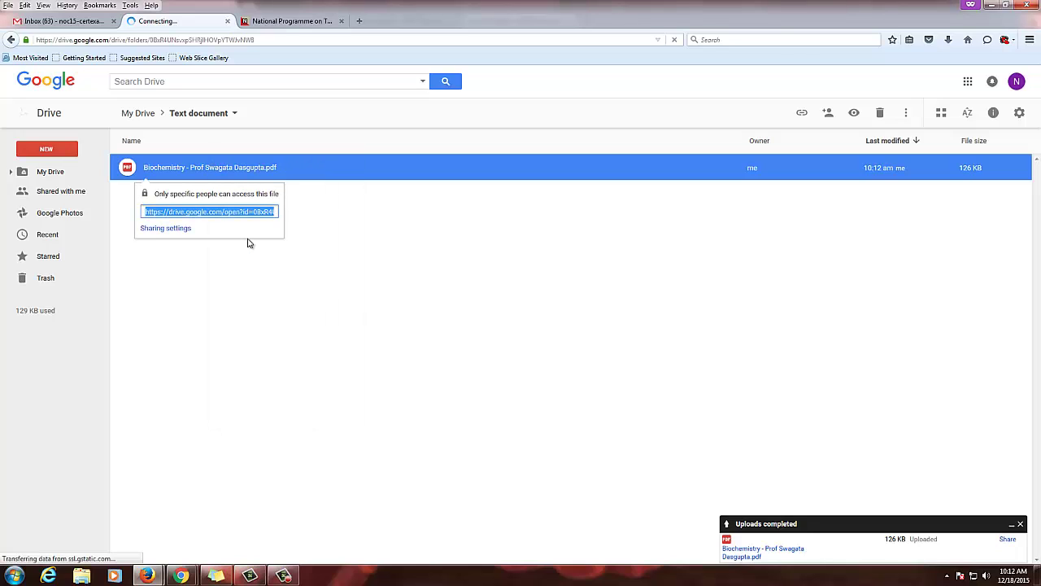
Paste the copied Drive URL into Lesson 01's Notes field and save the lesson
left_click(988, 6)
scroll(130, 440, "down", 5)
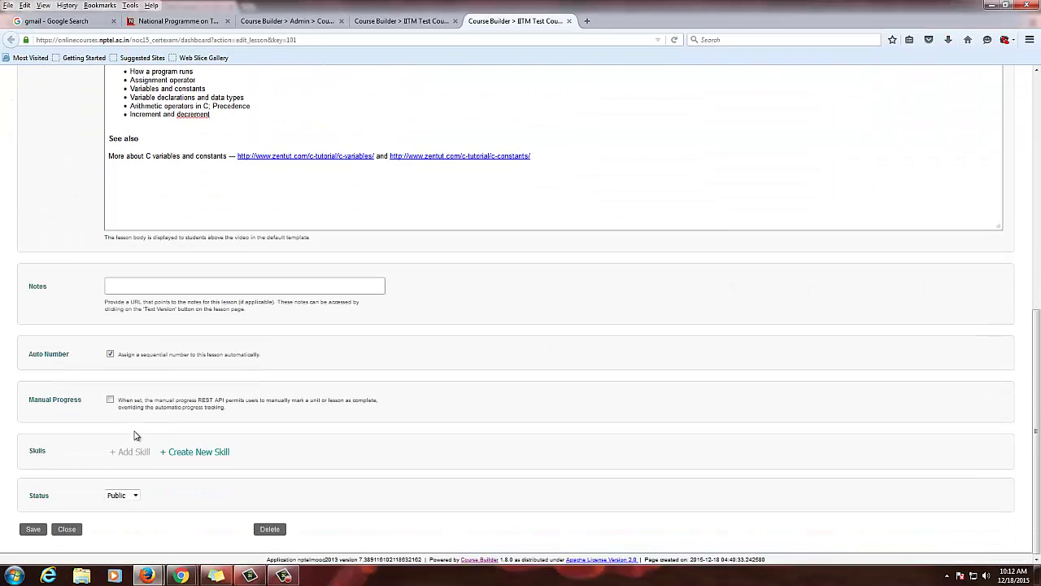
left_click(113, 283)
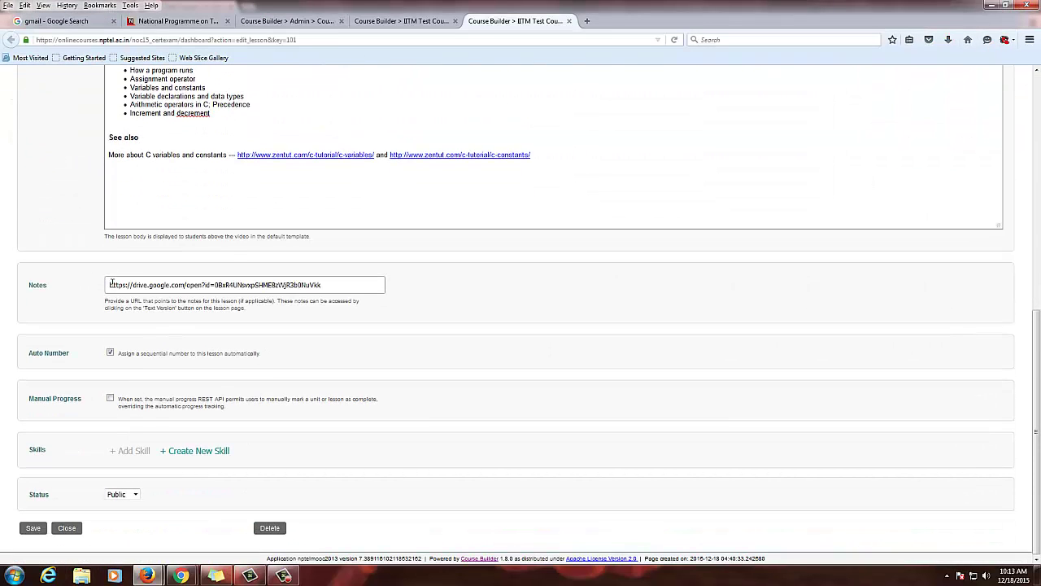
left_click(33, 529)
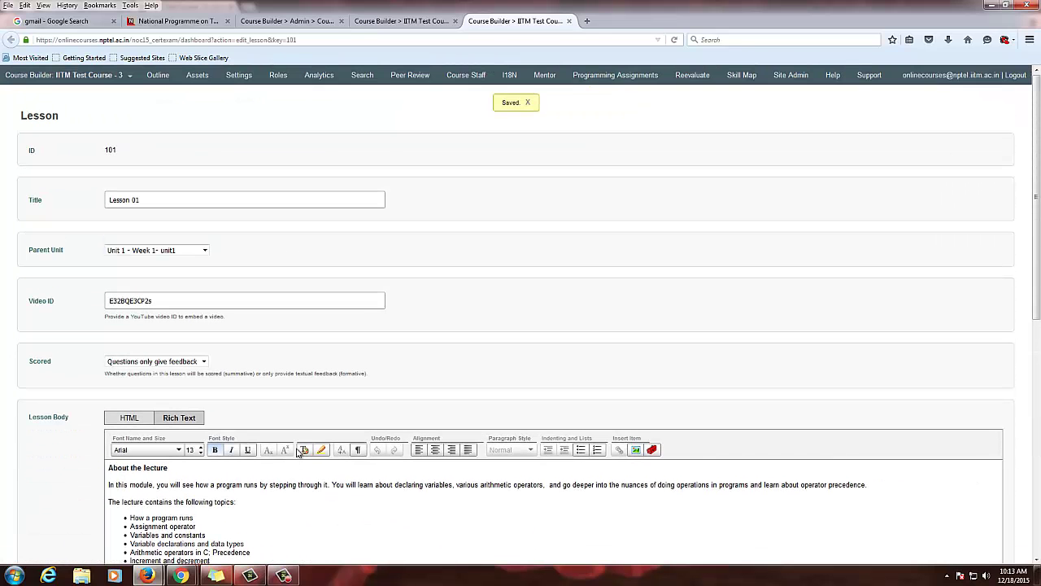
Open Lesson 01 in a new tab, hit Drive's 'You need permission' page, then head back to Drive
left_click(407, 18)
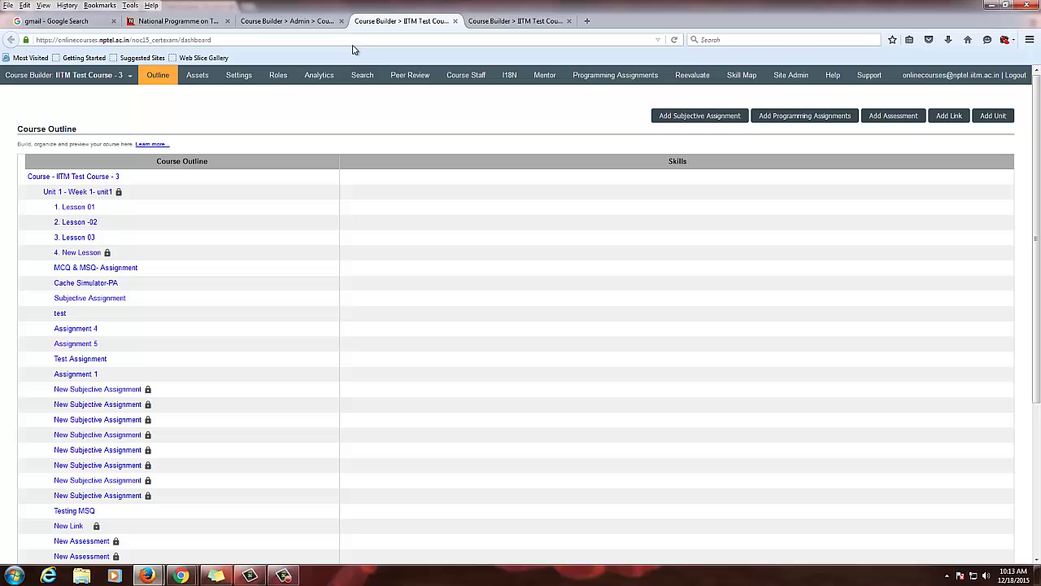
right_click(94, 208)
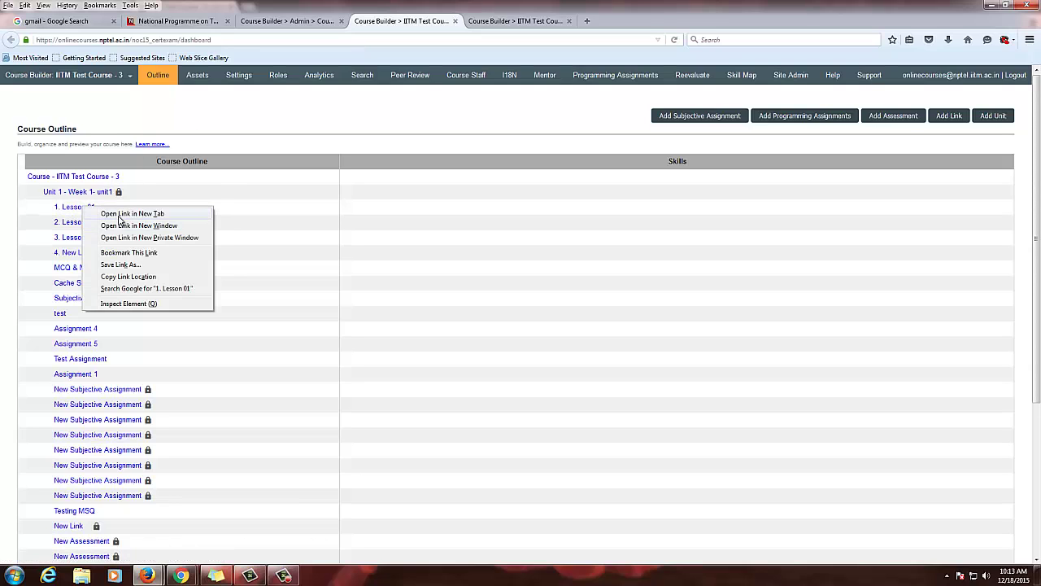
left_click(119, 214)
left_click(487, 21)
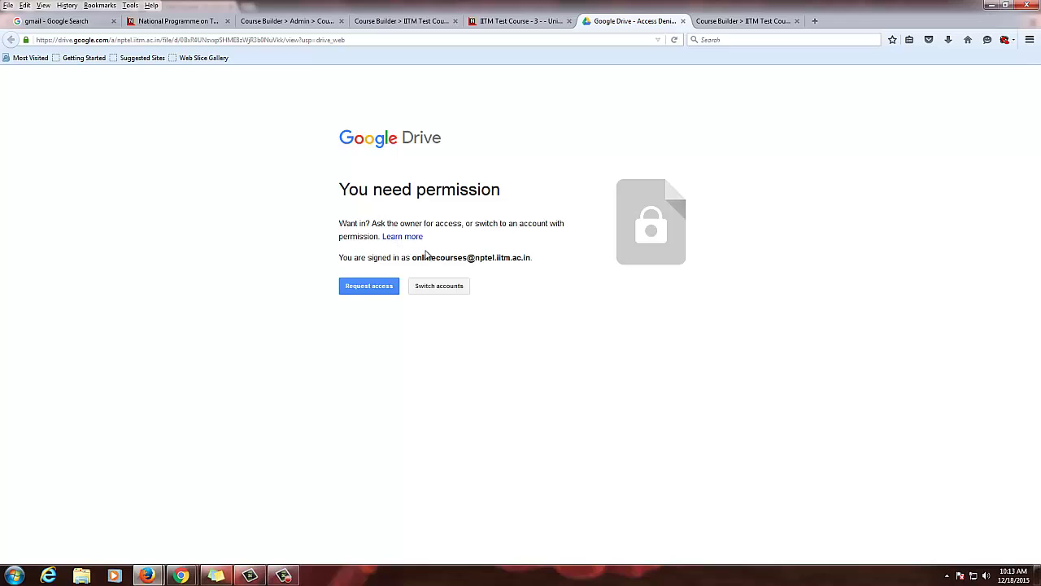
left_click_drag(413, 257, 560, 277)
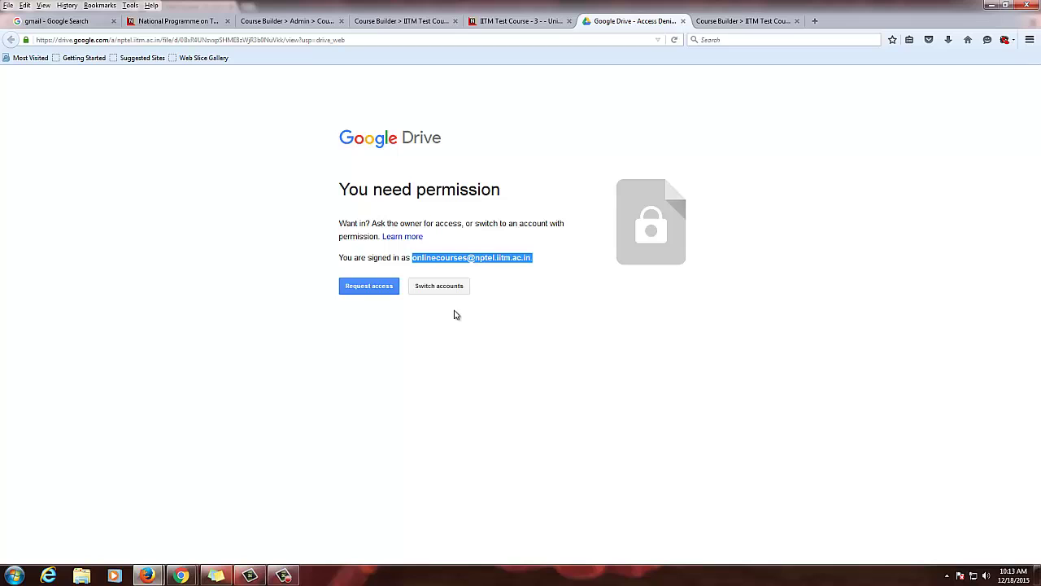
left_click(179, 576)
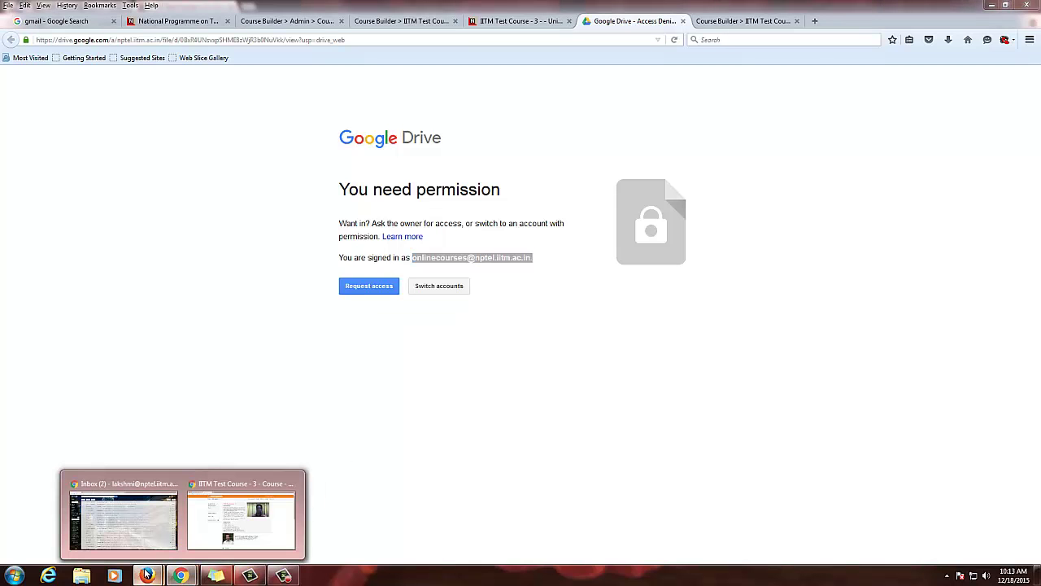
In the Drive folder, open the PDF's Share settings and add the suggested course account
mouse_move(147, 576)
left_click(181, 537)
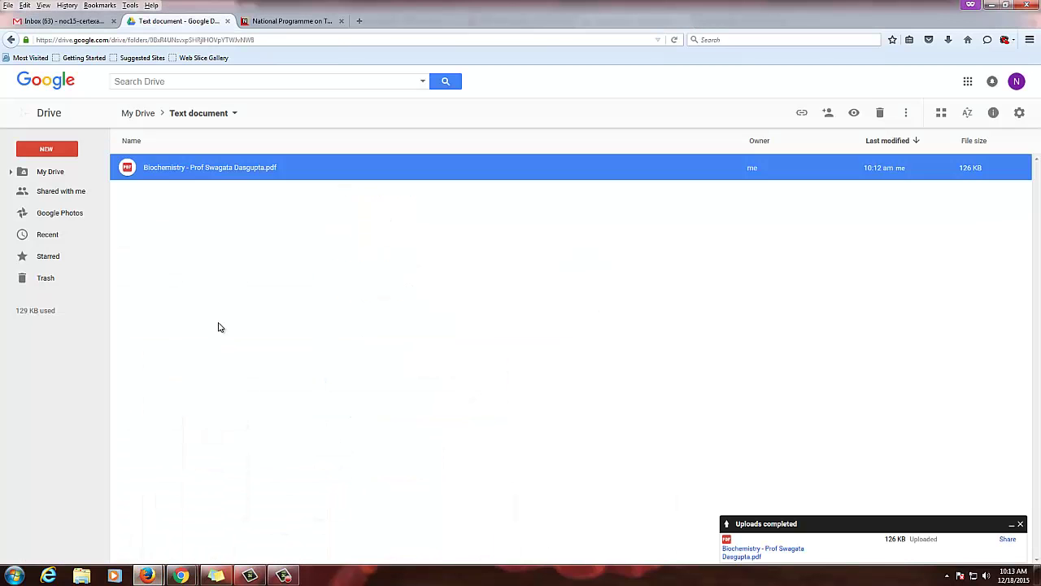
left_click(284, 260)
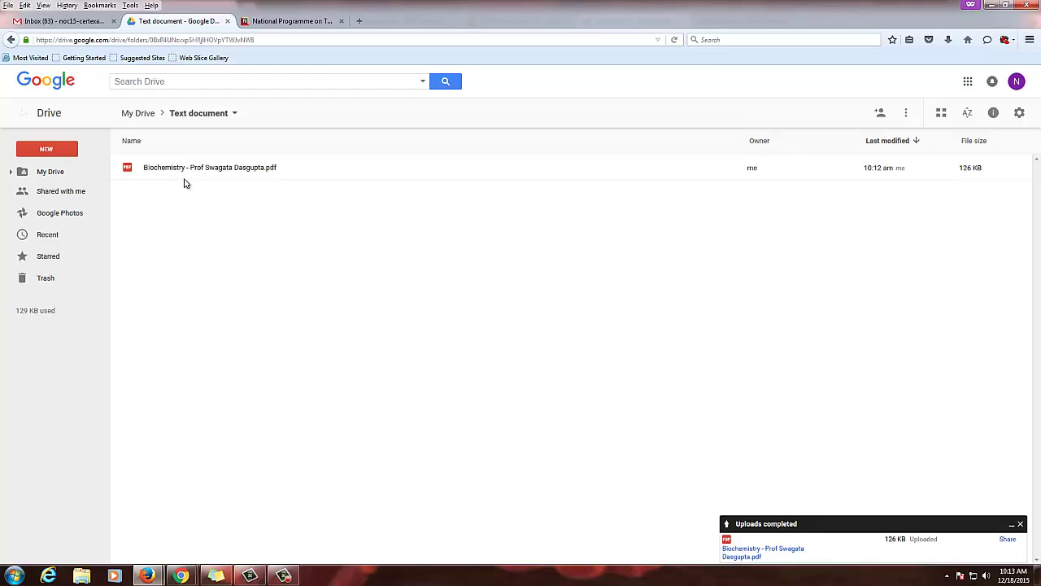
right_click(209, 178)
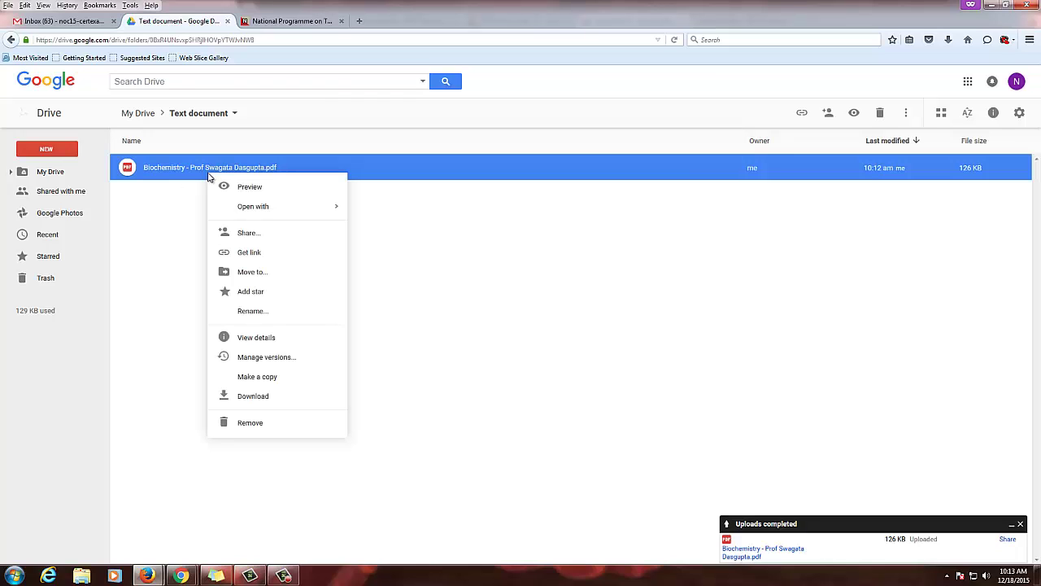
left_click(257, 235)
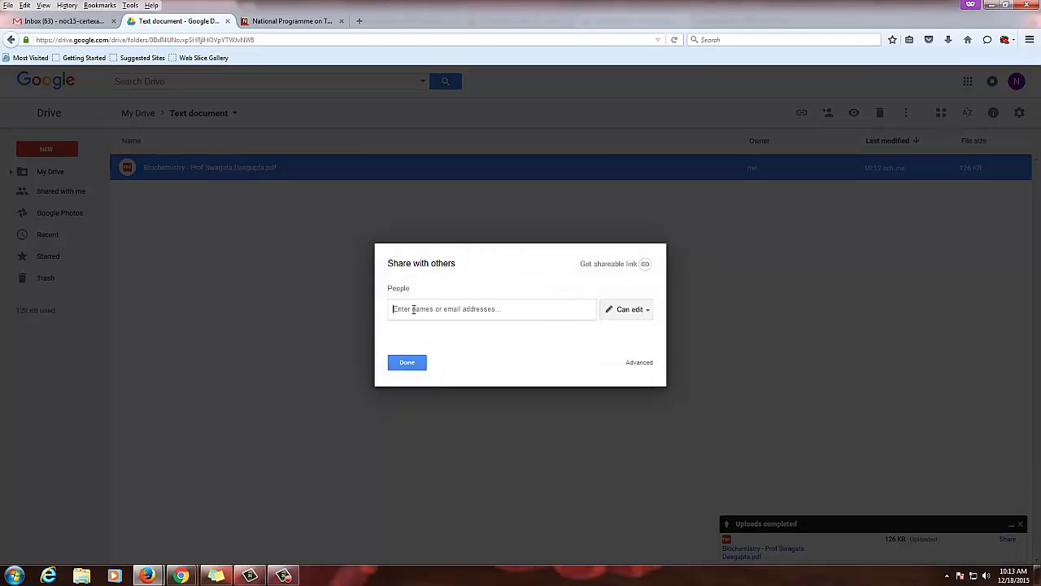
type("online")
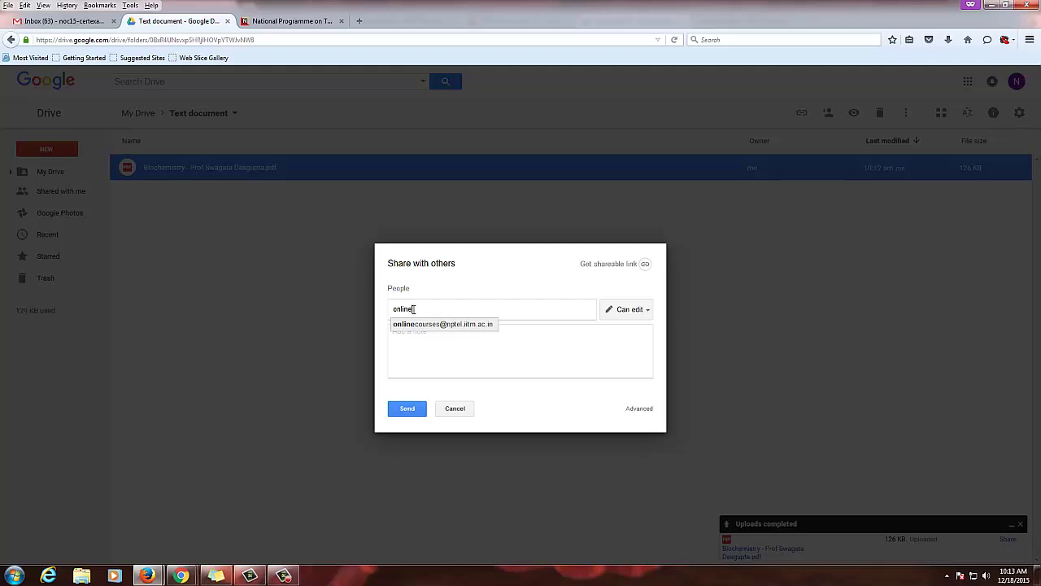
left_click(447, 324)
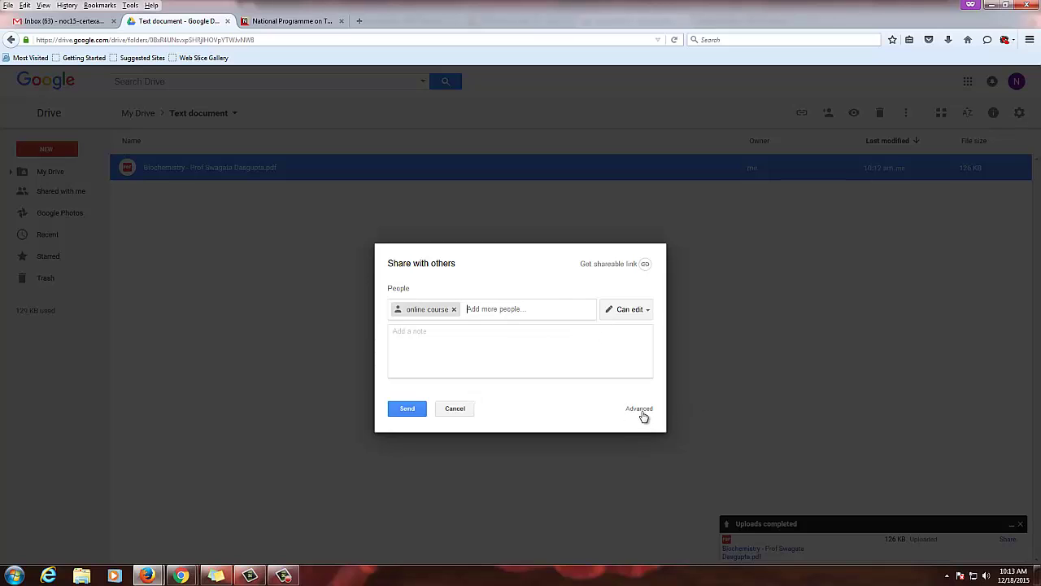
Turn on link sharing set to 'On - Public on the web', save, and send
left_click(645, 265)
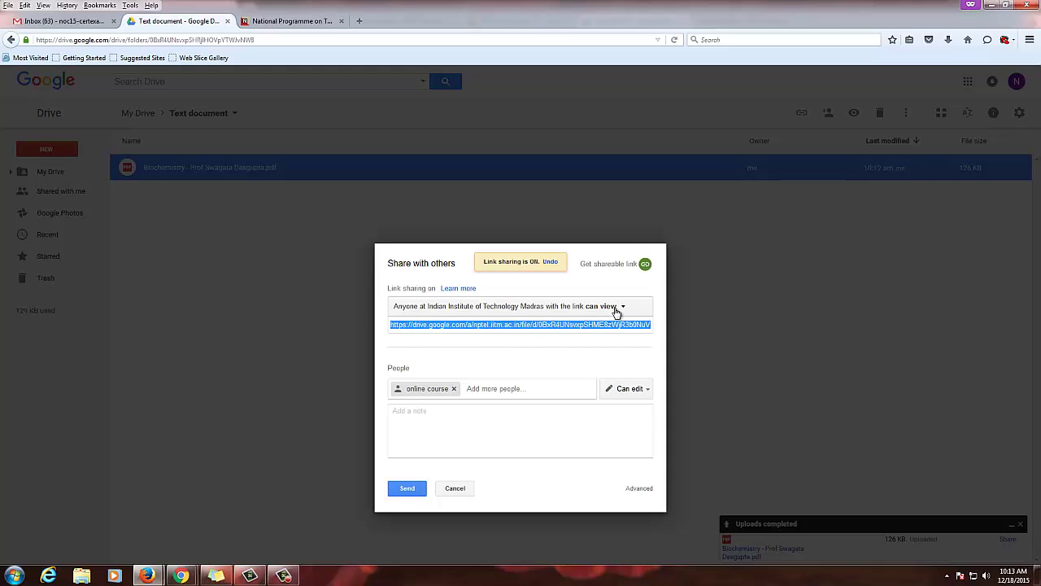
left_click(616, 313)
left_click(426, 407)
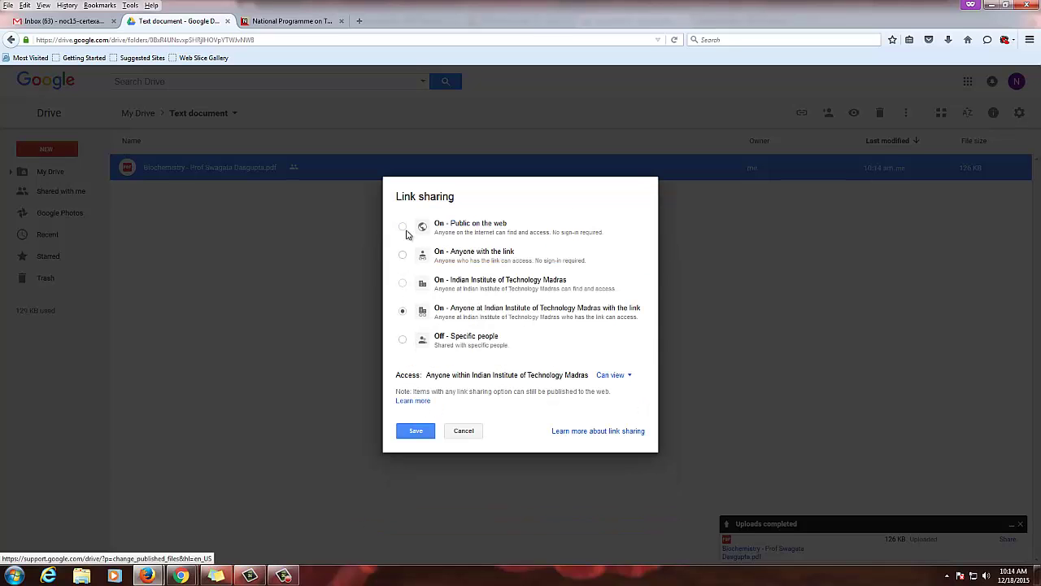
left_click(403, 227)
left_click(418, 432)
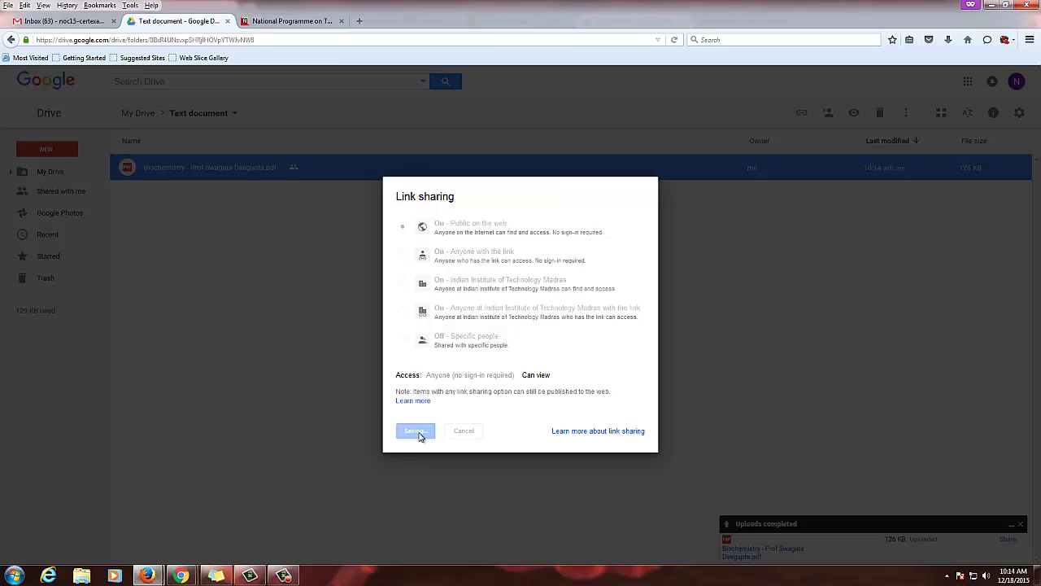
left_click(407, 425)
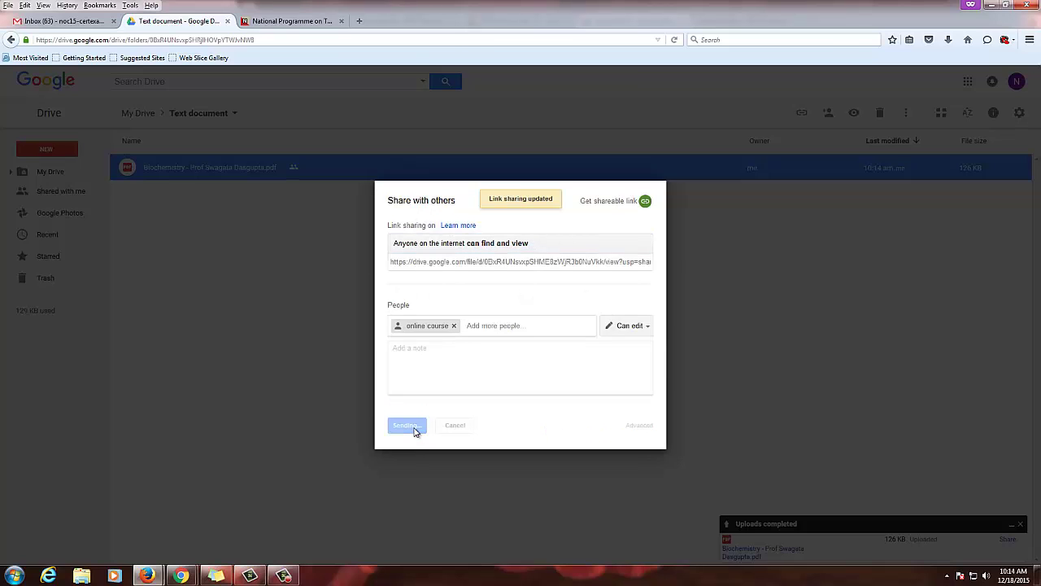
Show the now-public PDF's link, then switch back to the IITM Test Course - 3 browser tabs
right_click(234, 168)
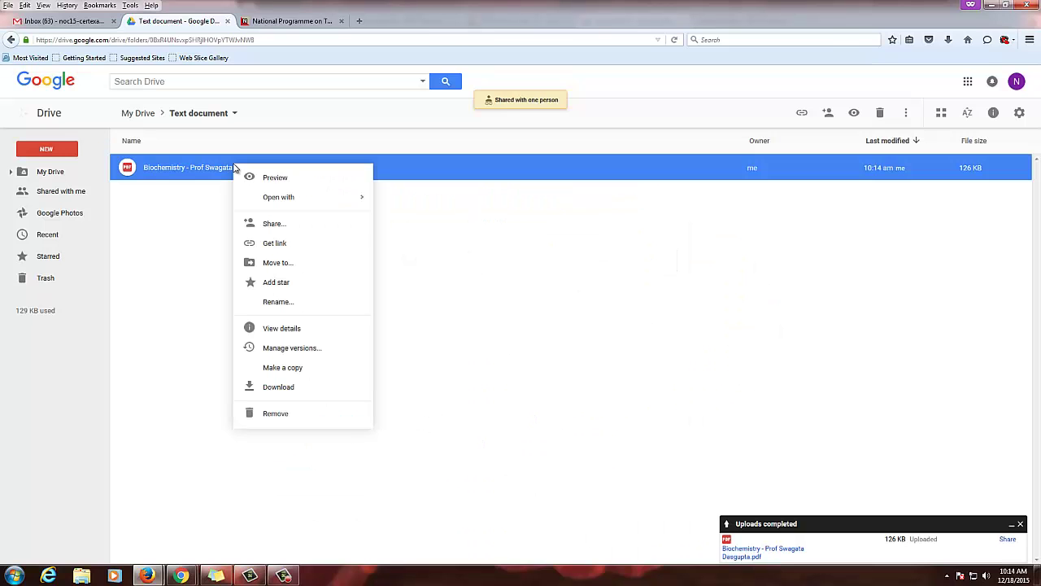
left_click(272, 243)
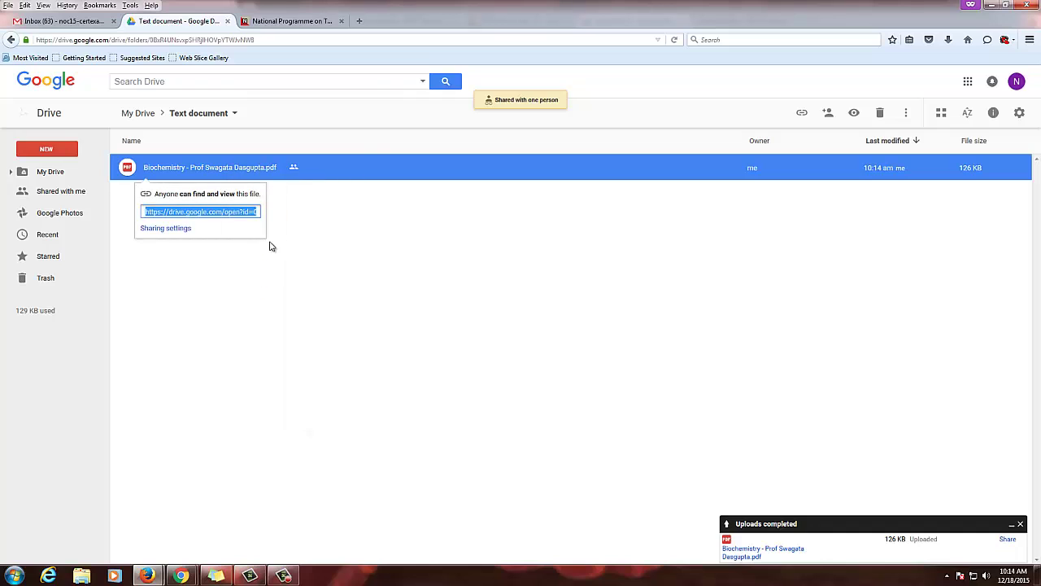
left_click(188, 577)
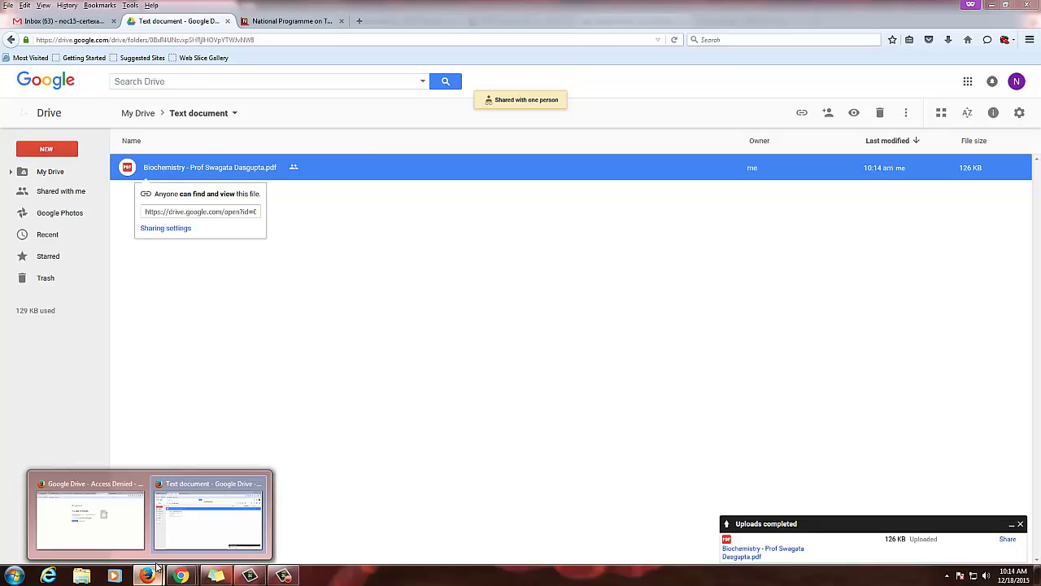
left_click(120, 538)
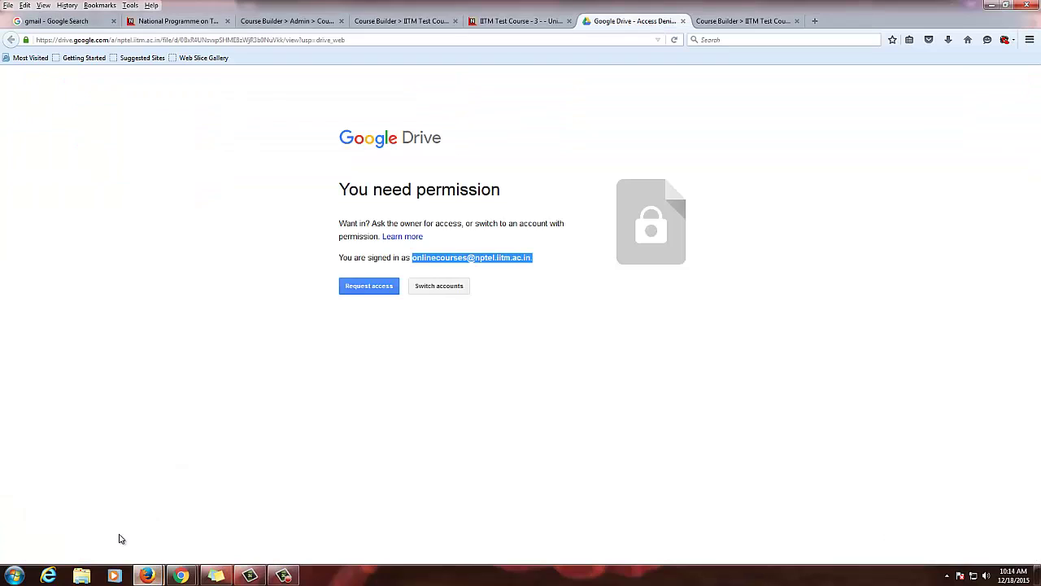
left_click(500, 21)
left_click(415, 24)
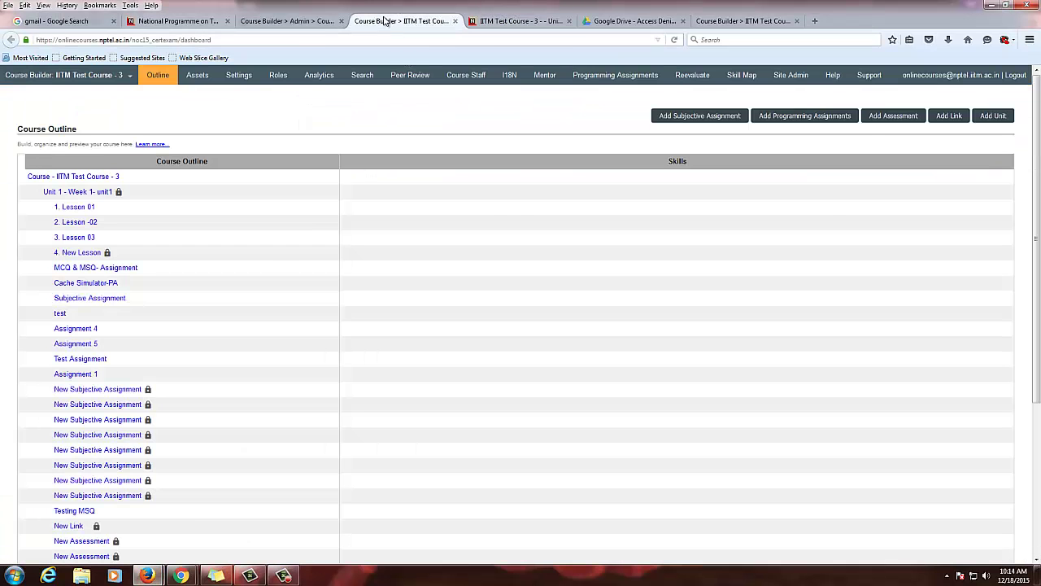
left_click(316, 23)
Reload the Lesson 01 page and recheck the permission-denied Drive page
left_click(529, 24)
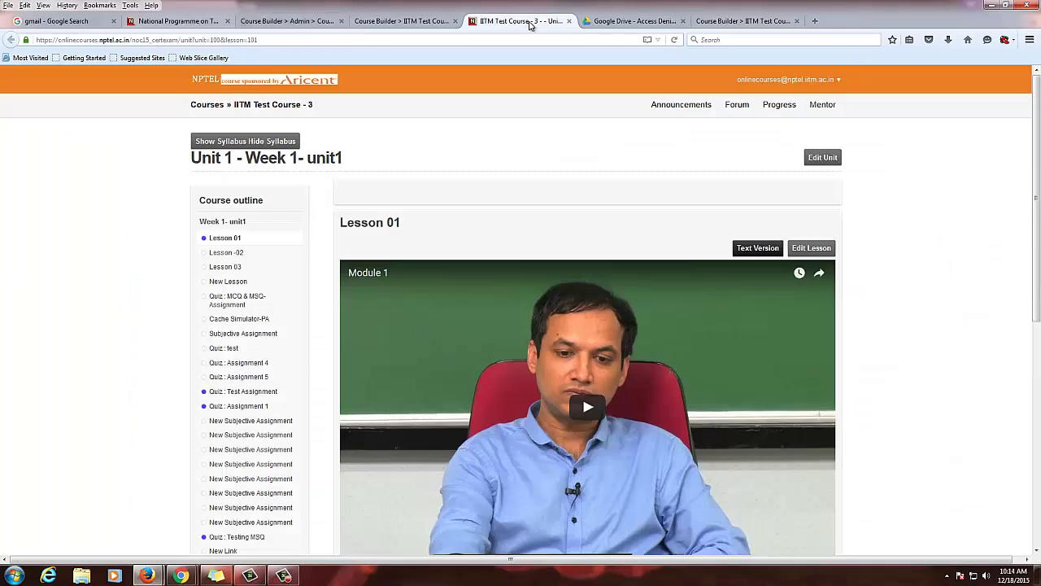
key("F5")
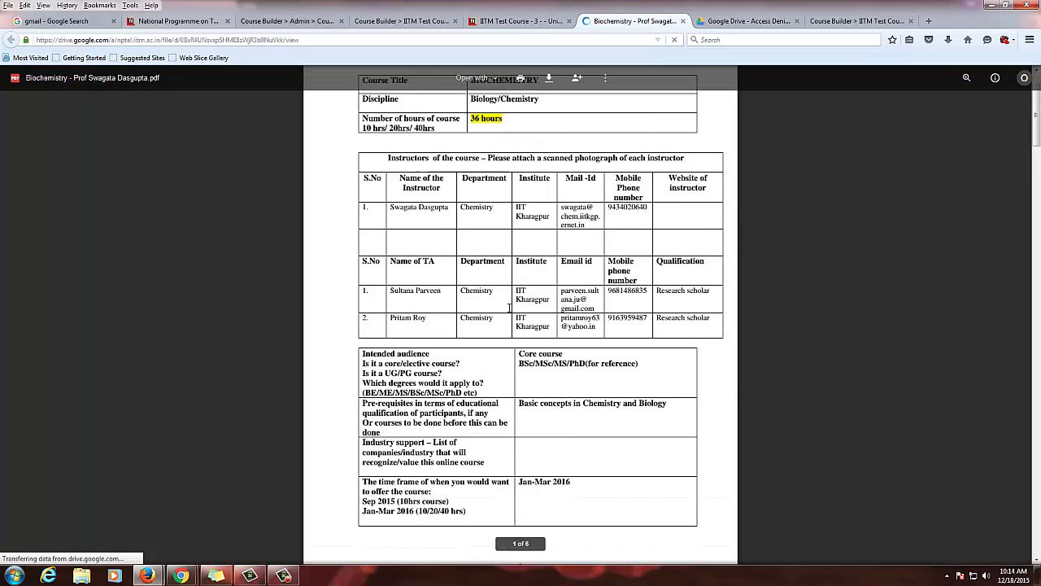
left_click(730, 27)
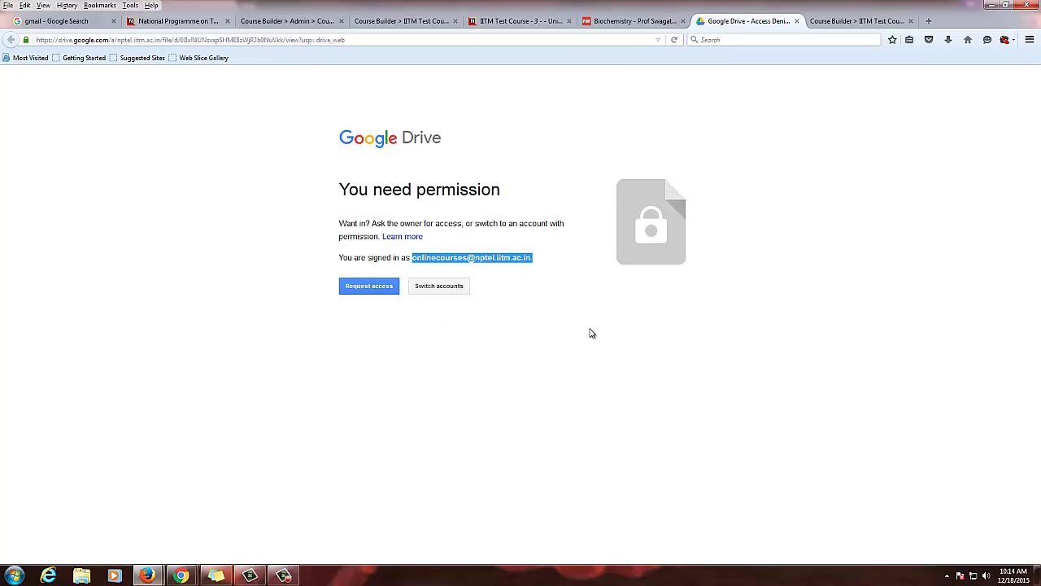
Review the Biochemistry syllabus PDF, then close it and return to Lesson 01
left_click(628, 26)
scroll(690, 232, "up", 5)
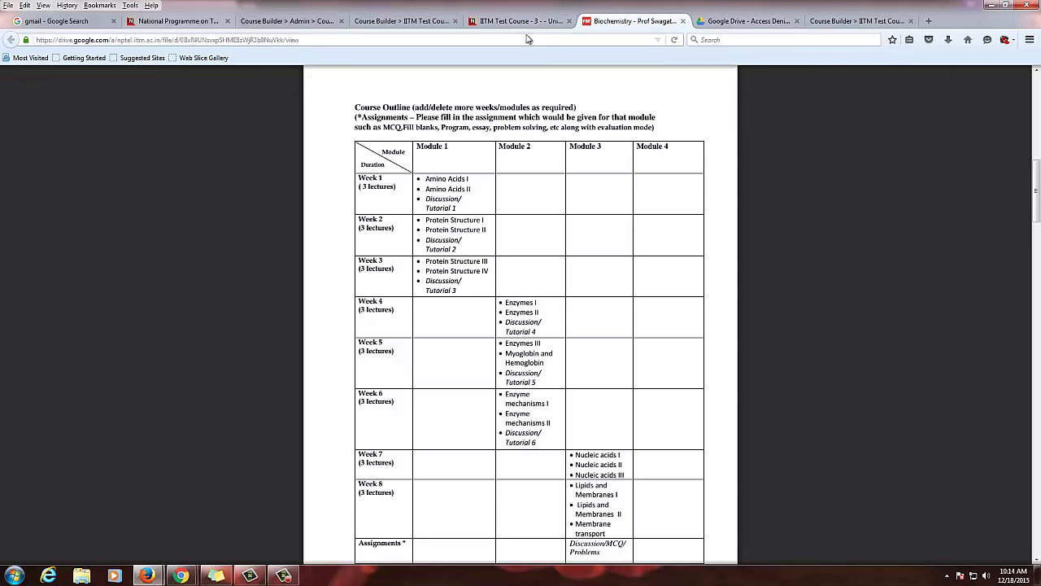
scroll(494, 224, "up", 10)
scroll(494, 225, "up", 3)
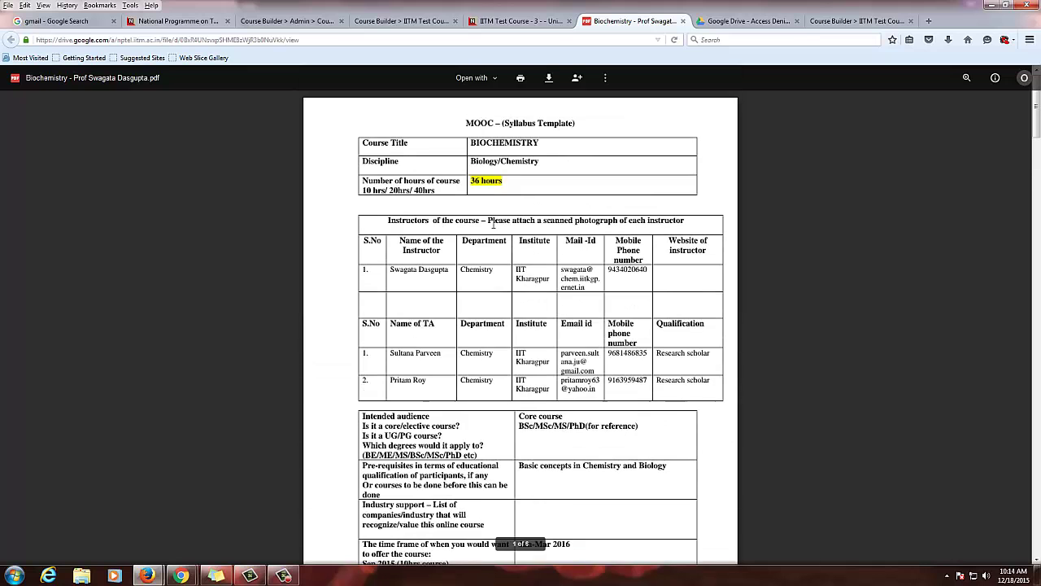
left_click(681, 22)
left_click(551, 23)
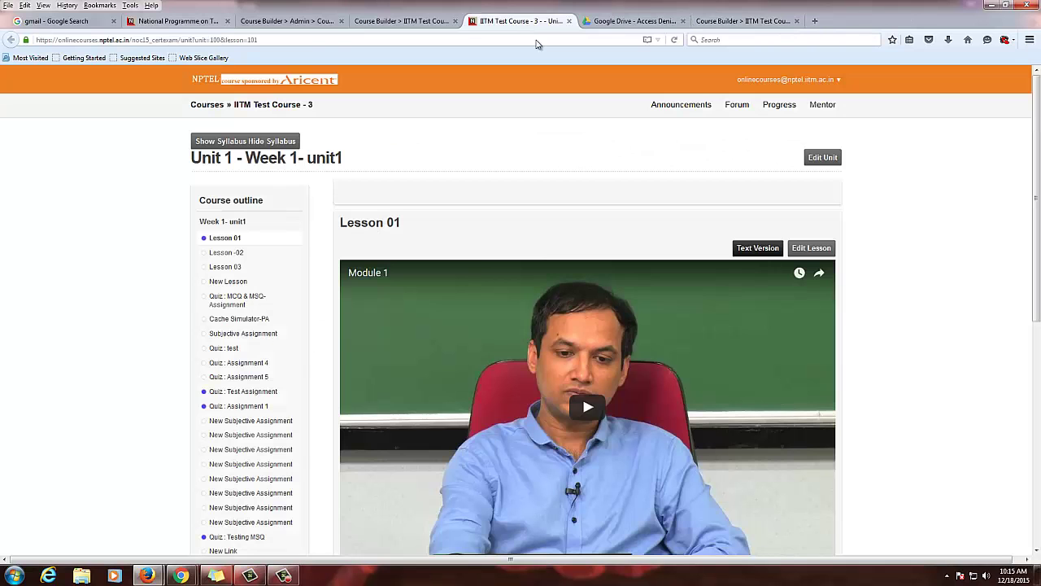